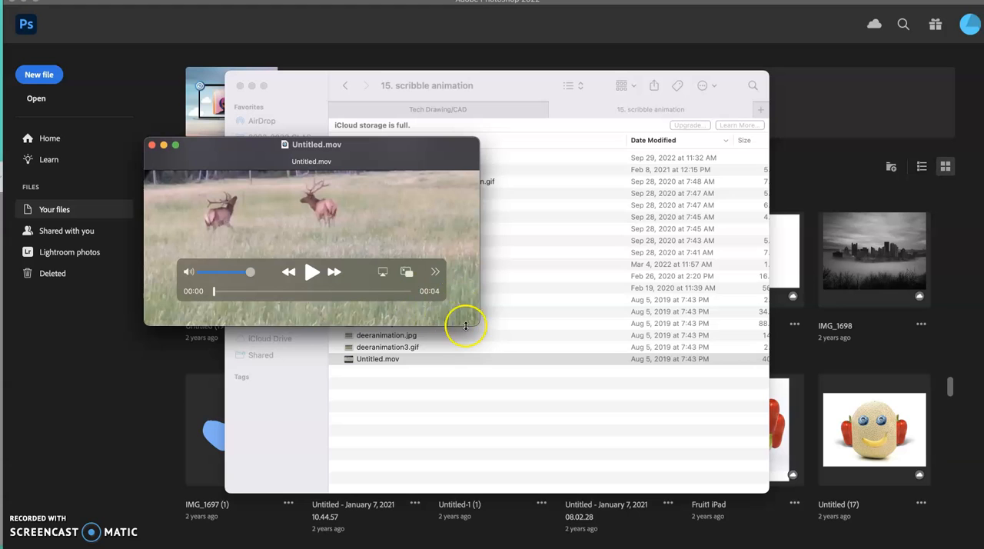
- Enlarge the Untitled.mov window and trim a larger section off the clip's start and a sliver off its end
left_click_drag(477, 324, 662, 522)
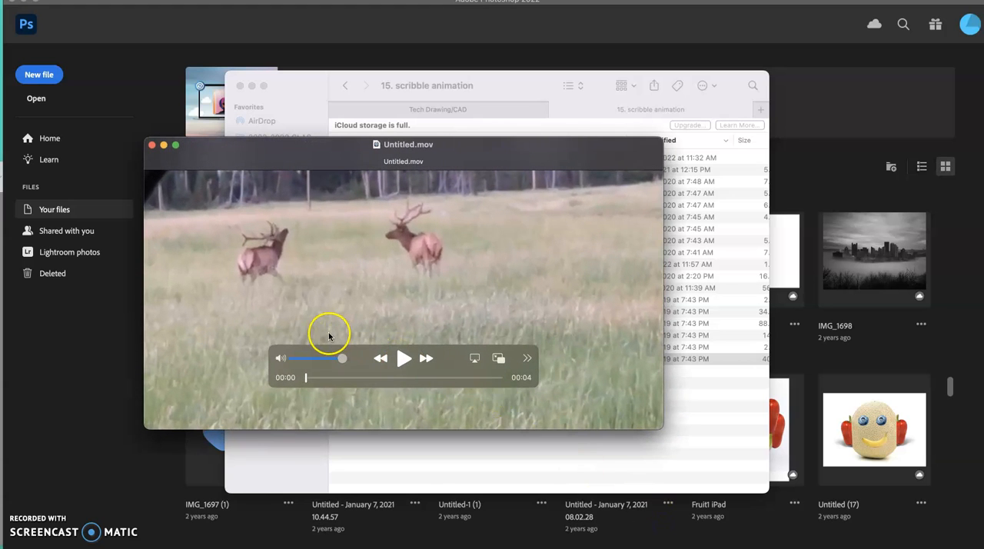
left_click(113, 0)
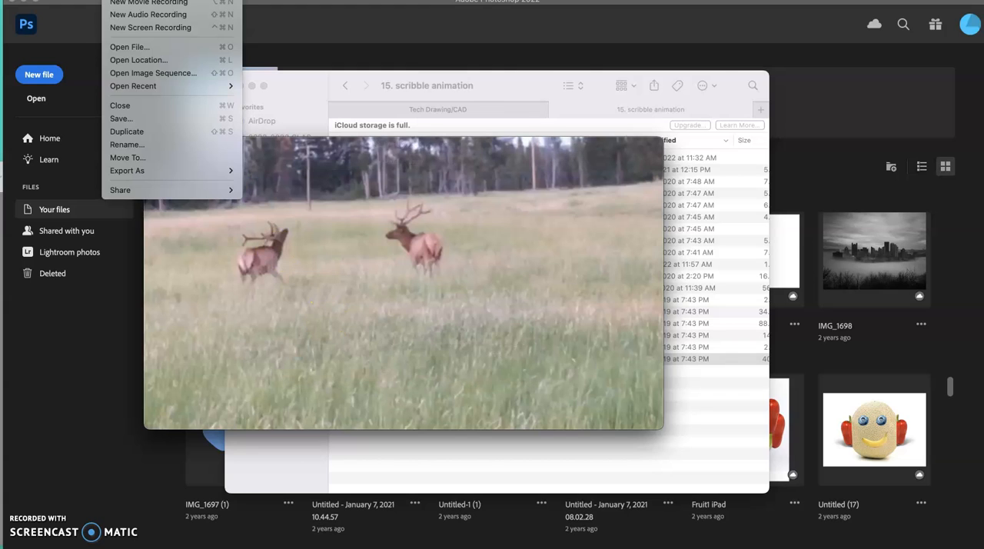
mouse_move(140, 0)
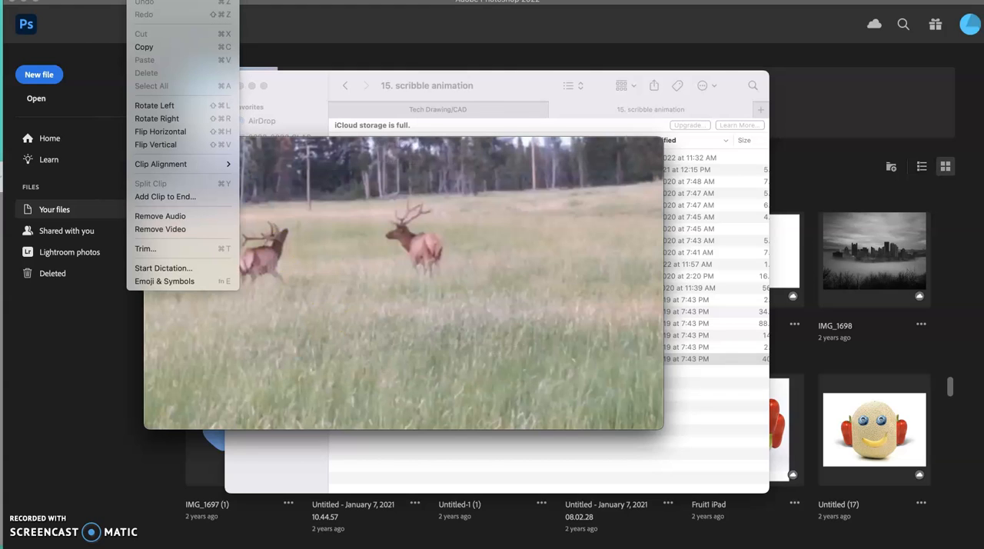
left_click(149, 248)
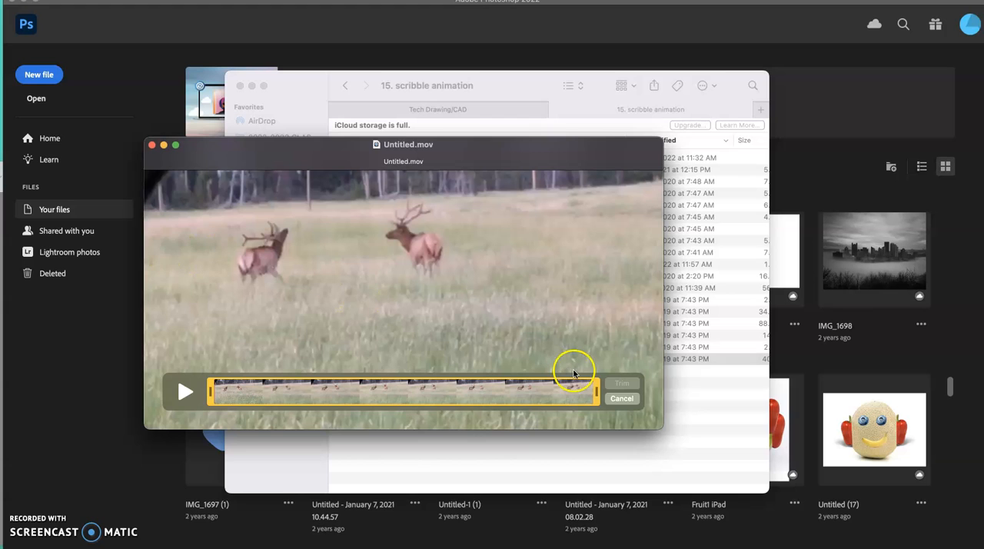
mouse_move(597, 399)
left_mouse_down()
mouse_move(487, 392)
mouse_move(588, 394)
left_mouse_up()
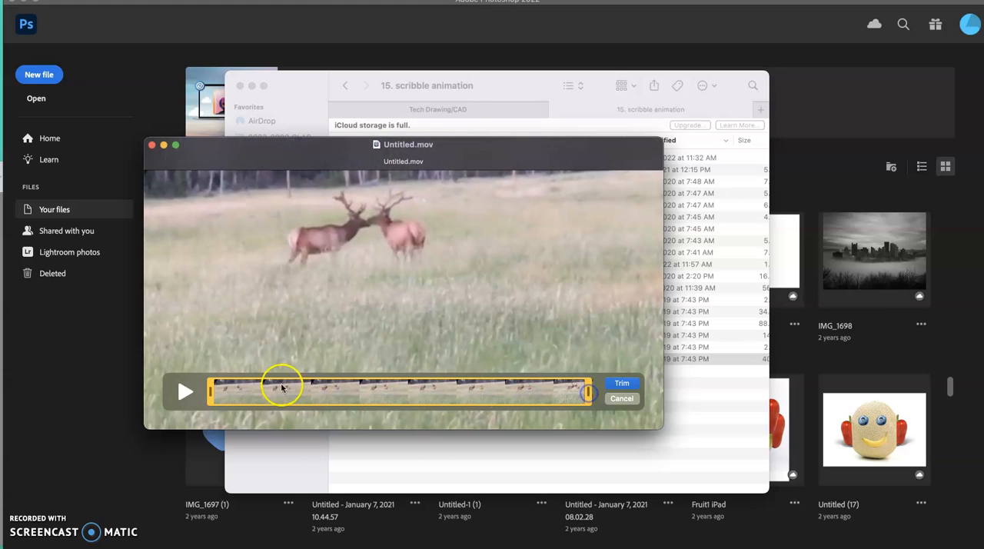
left_click_drag(208, 392, 275, 387)
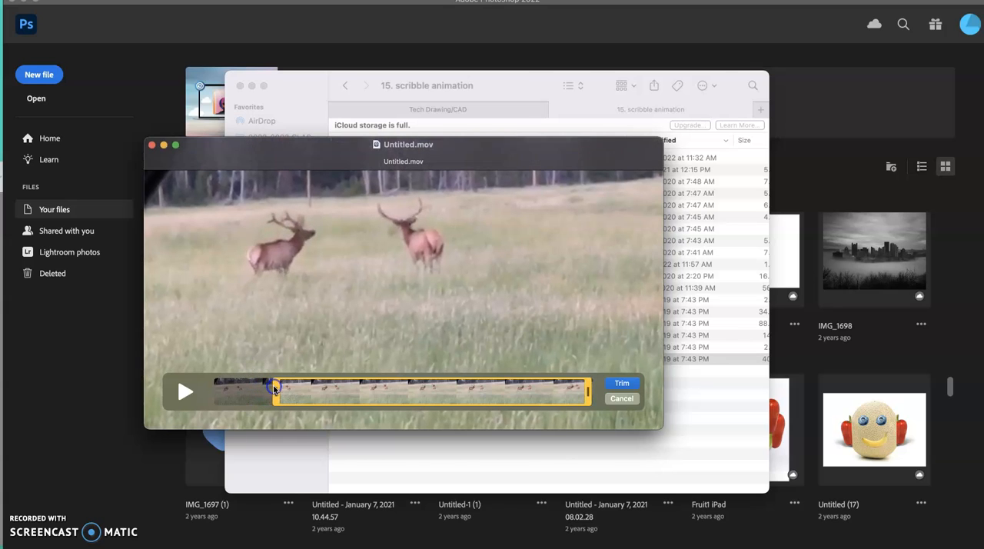
left_click(625, 383)
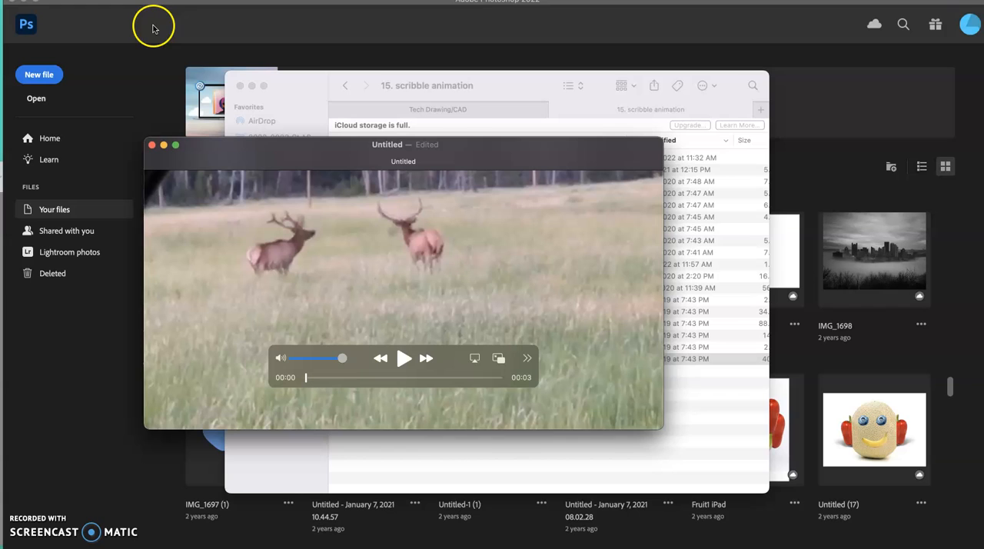
- Save the trimmed clip to the Desktop as "new movie" and close the movie
left_click(117, 0)
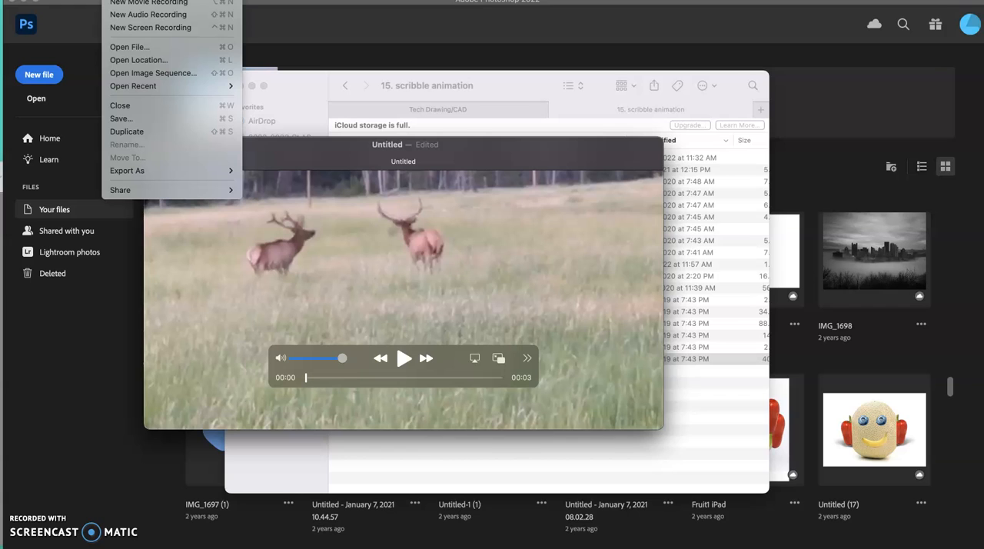
left_click(119, 119)
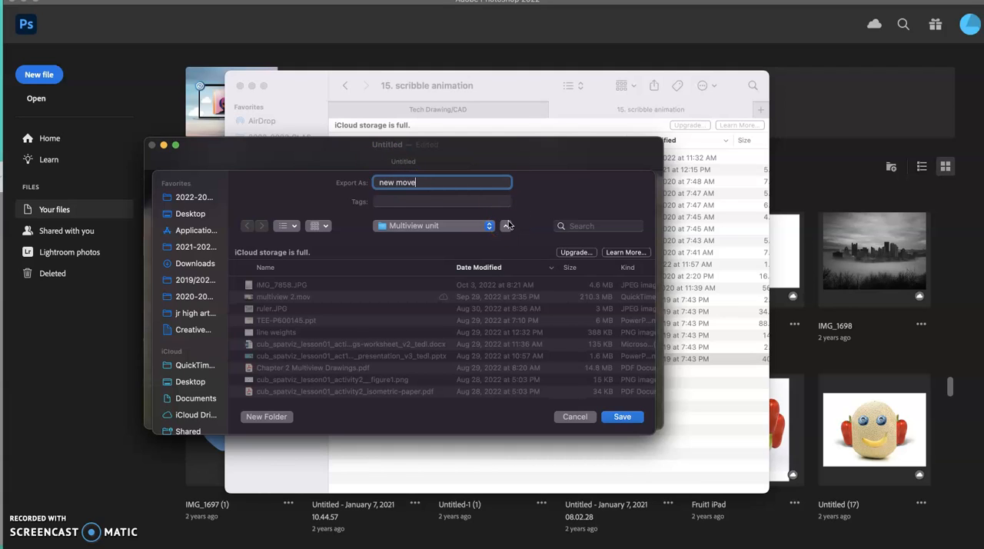
left_click(192, 213)
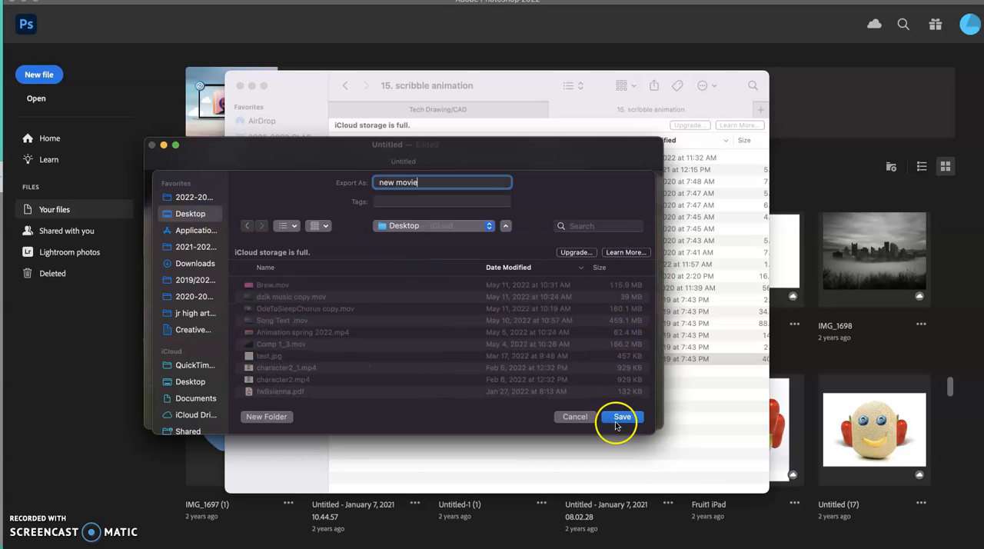
left_click(450, 225)
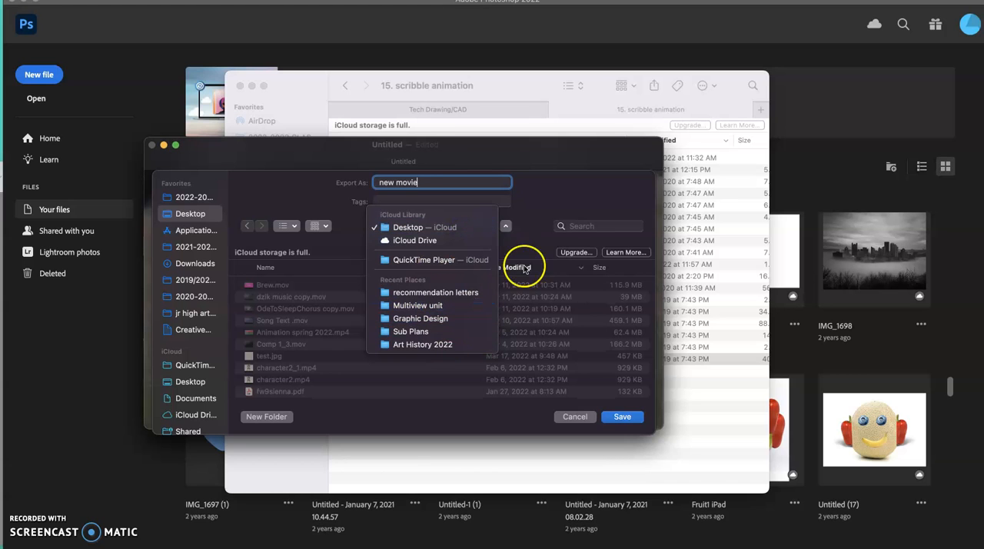
left_click(551, 207)
left_click(623, 417)
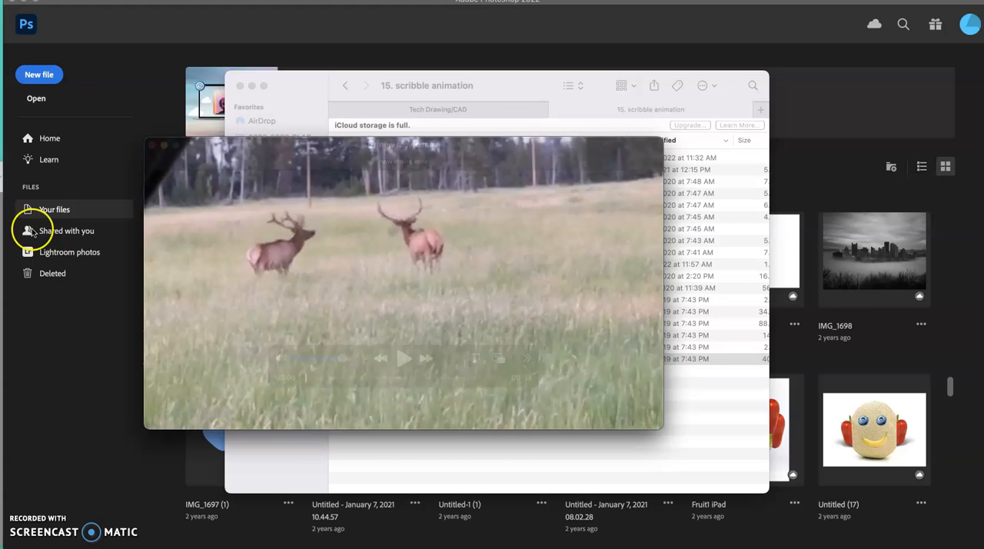
left_click(152, 145)
- Switch to Photoshop and open new movie.mov from the Desktop for importing its video frames to layers
left_click(114, 56)
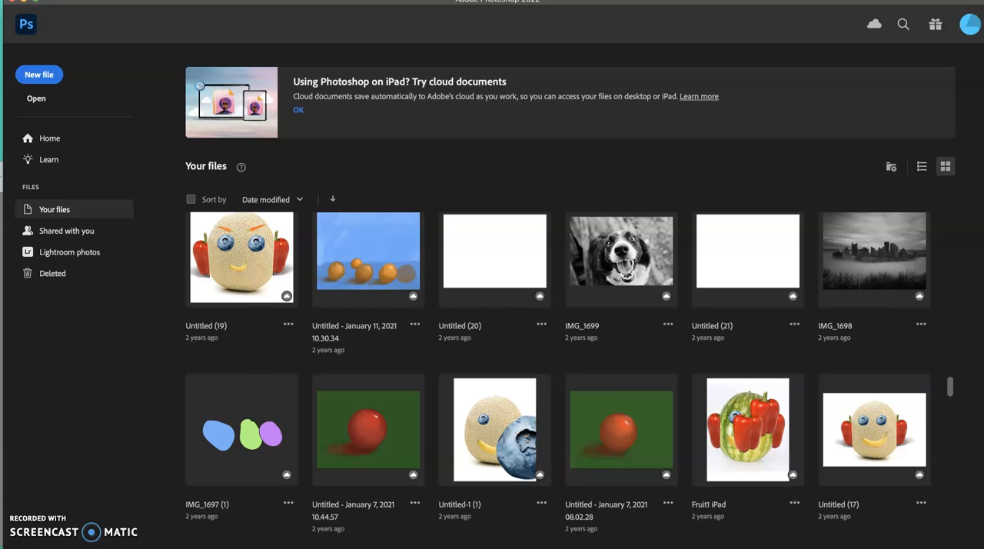
left_click(87, 0)
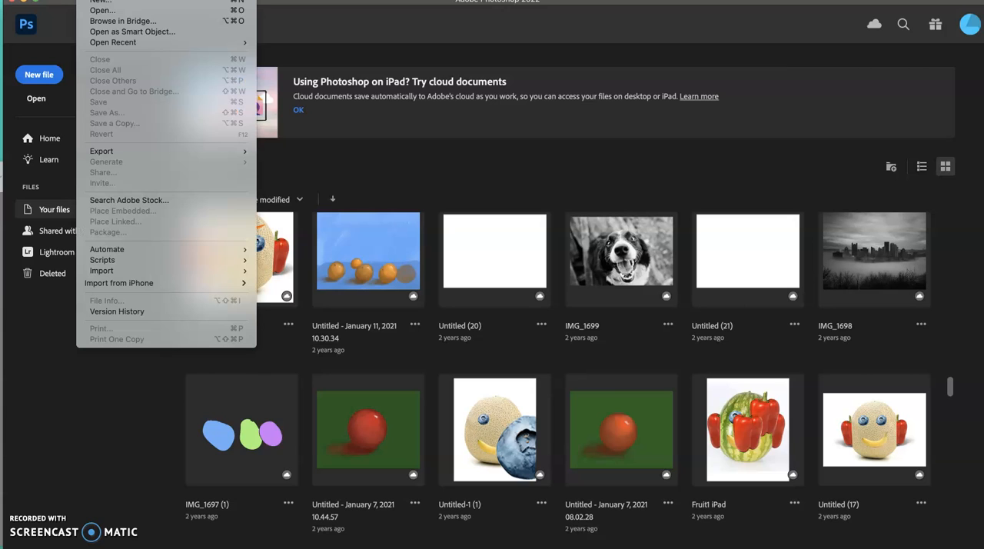
mouse_move(111, 275)
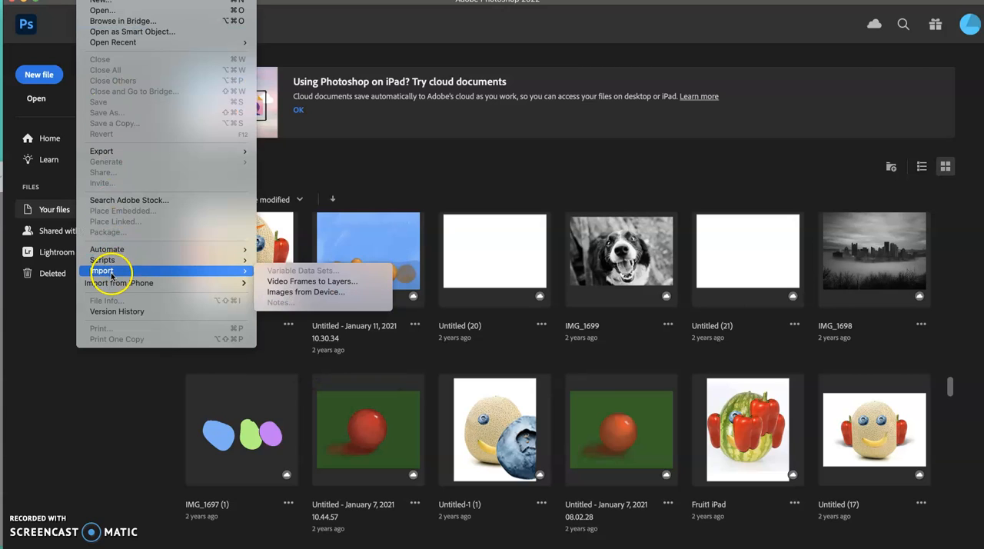
left_click(305, 281)
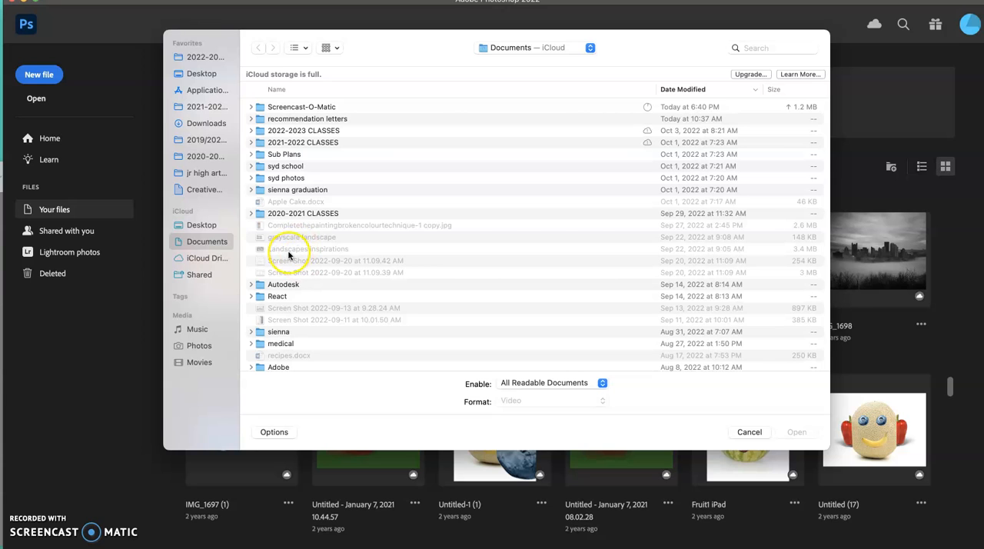
left_click(200, 73)
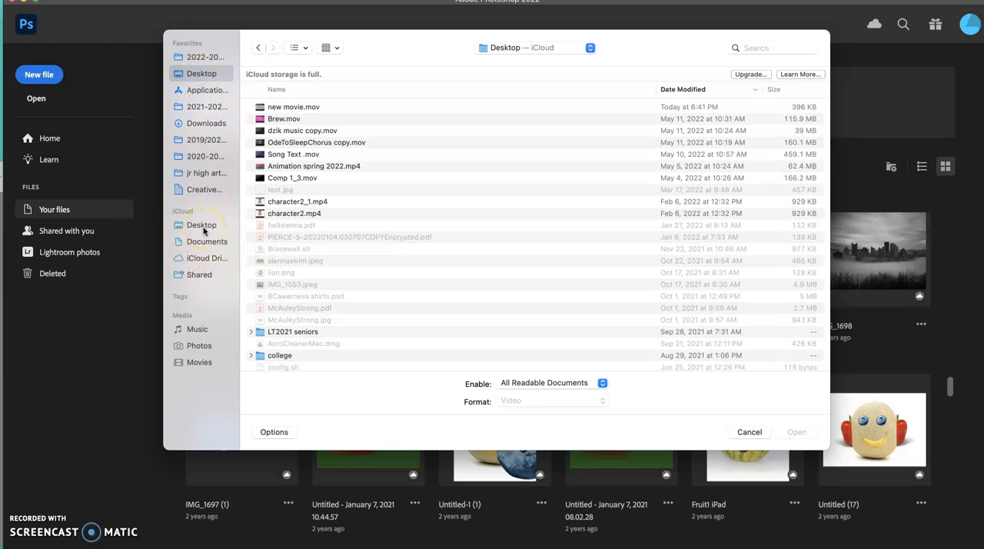
left_click(278, 109)
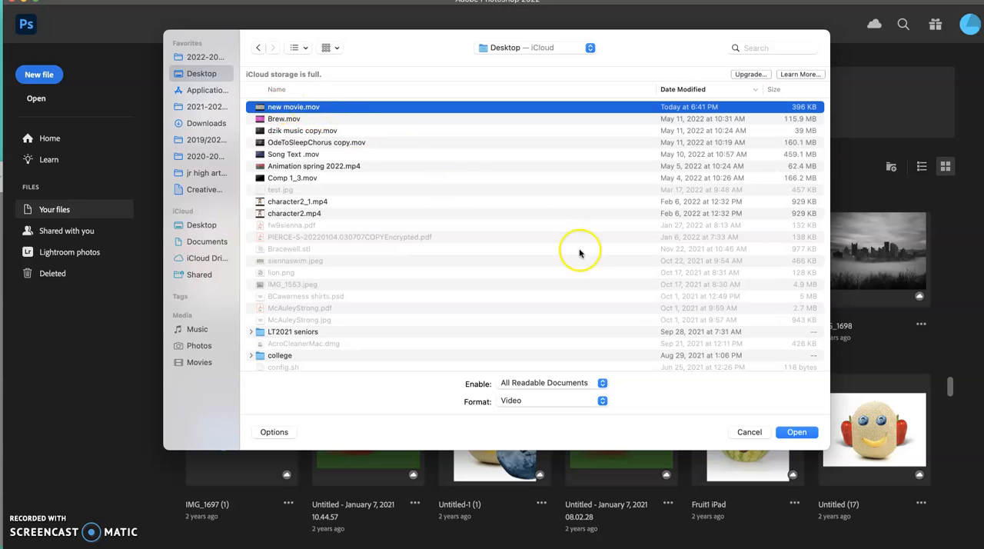
left_click(797, 433)
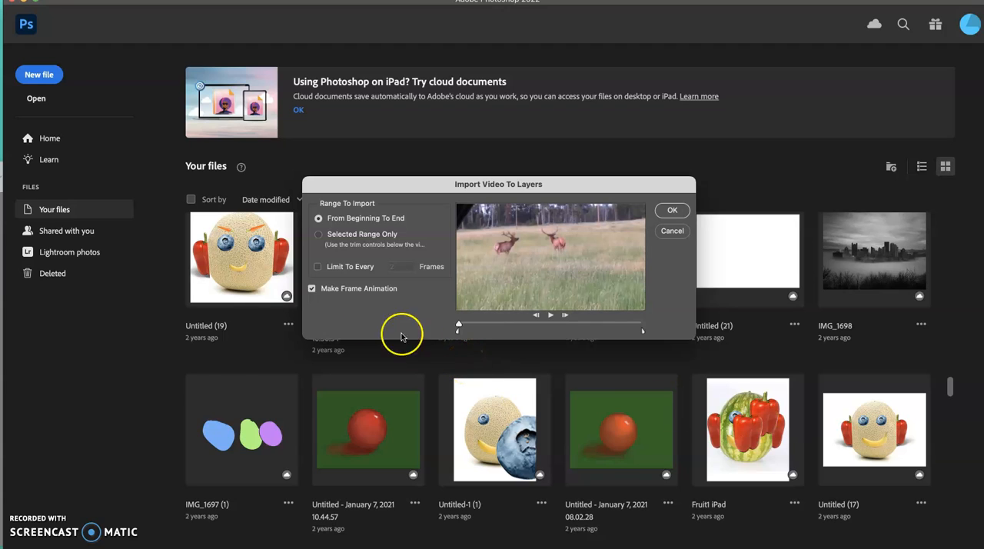
- Import the video from beginning to end, limited to every 2 frames, as a frame animation
left_click(318, 266)
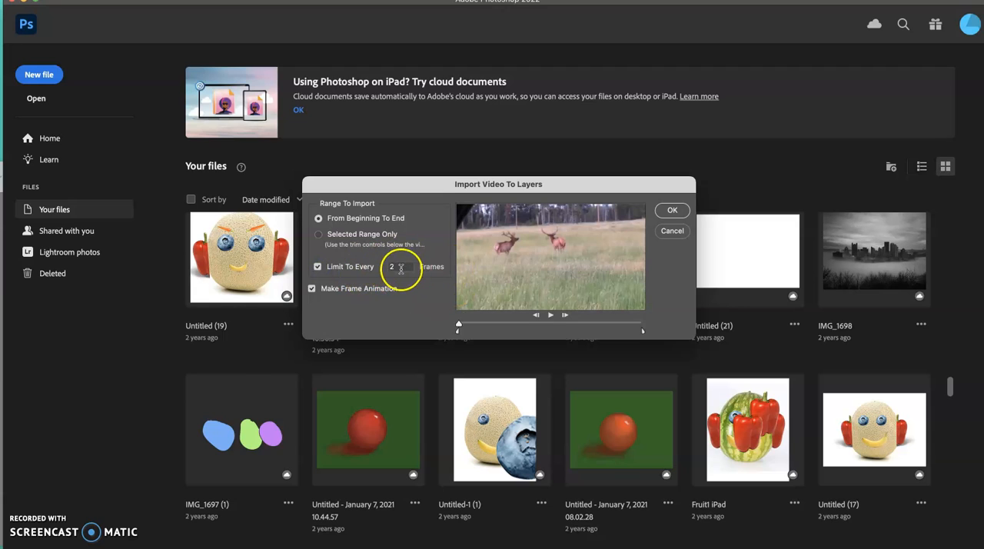
mouse_move(458, 324)
left_mouse_down()
mouse_move(493, 320)
mouse_move(456, 321)
left_mouse_up()
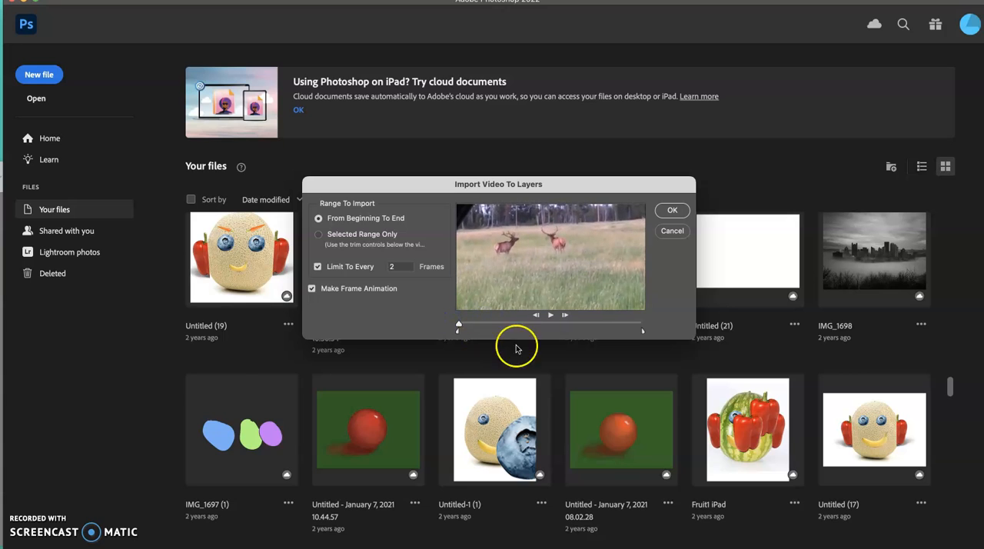
mouse_move(456, 323)
left_mouse_down()
mouse_move(491, 323)
mouse_move(456, 325)
left_mouse_up()
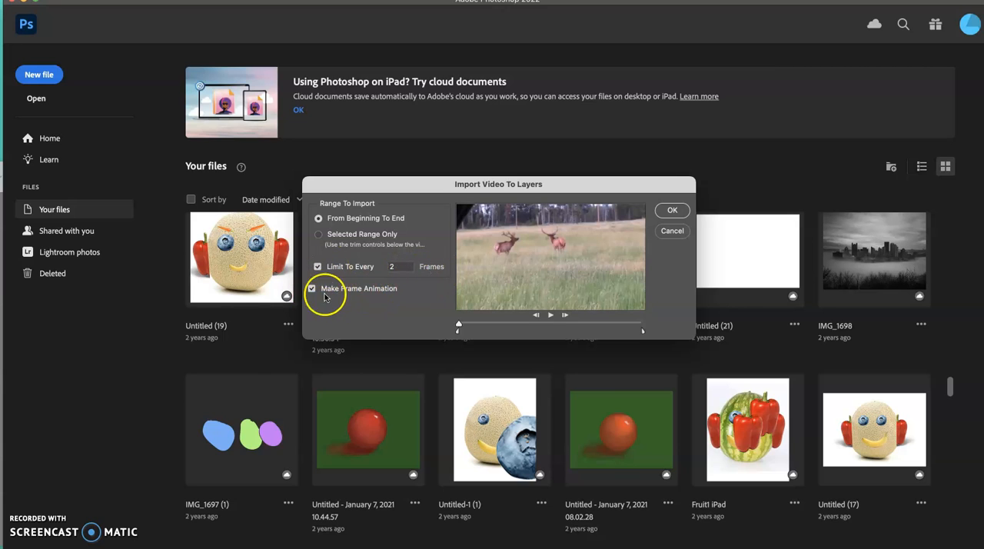
left_click(672, 211)
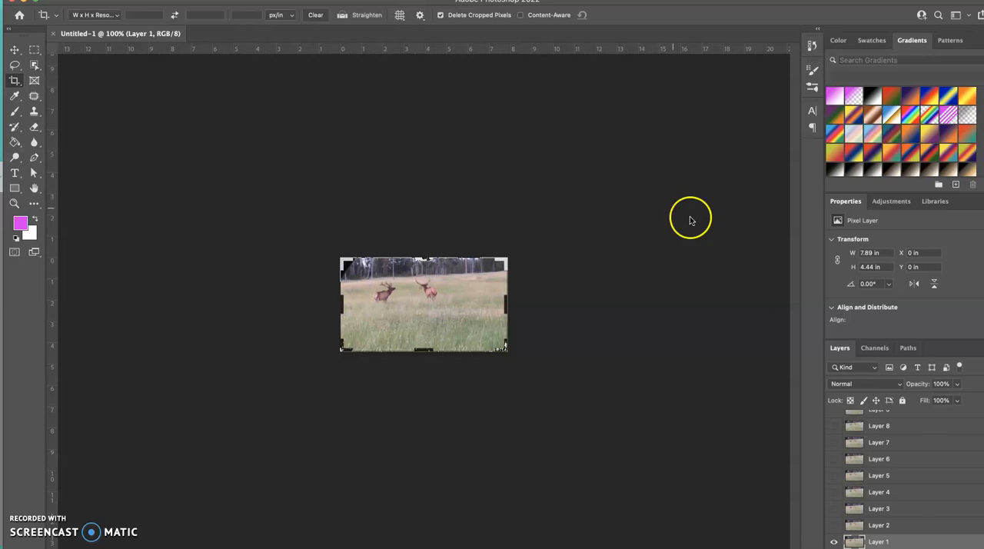
- Switch to the Move tool and display the animation timeline
scroll(918, 481, "up", 10)
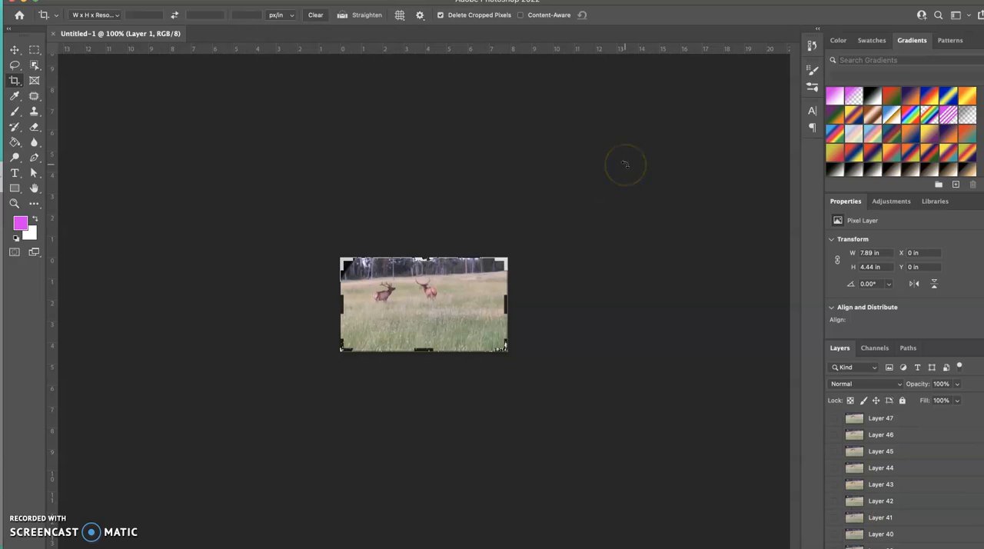
left_click(15, 49)
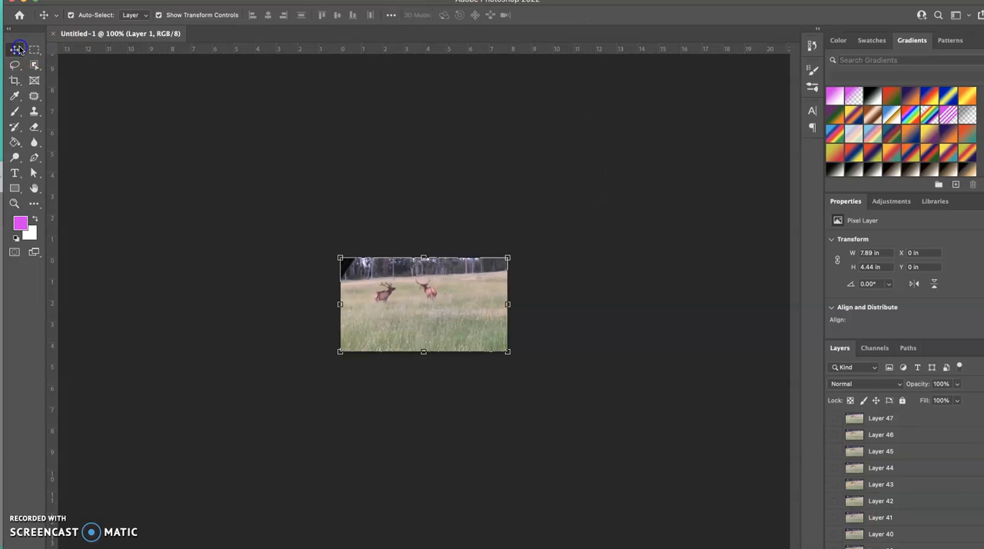
left_click(399, 0)
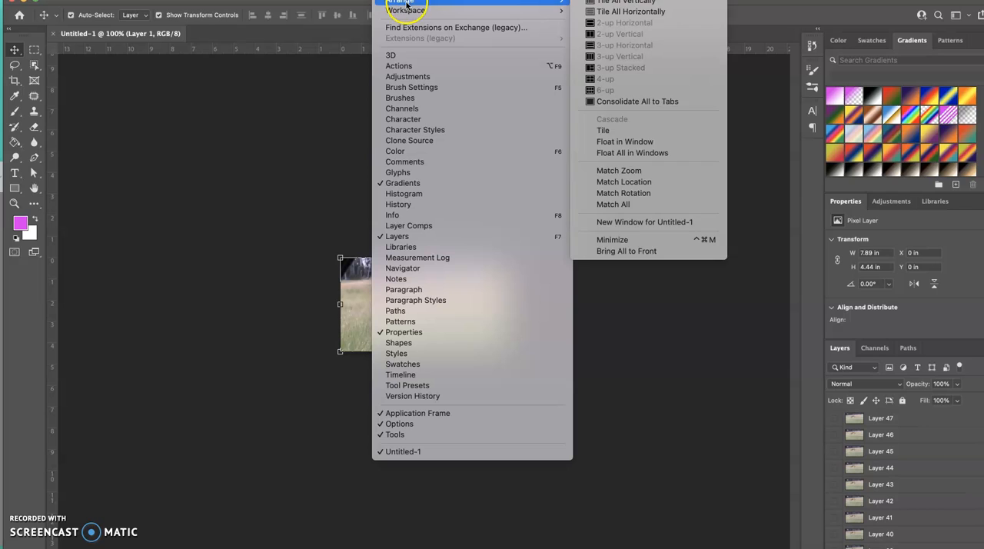
left_click(397, 375)
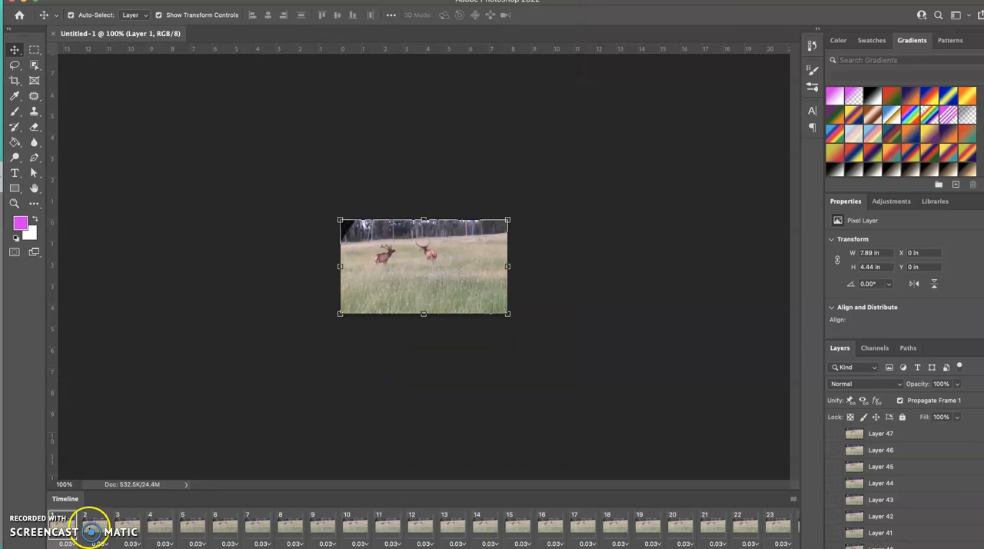
- Review the timeline's frames and delete frames 1 to 10 from the animation
scroll(125, 526, "right", 5)
scroll(136, 530, "right", 6)
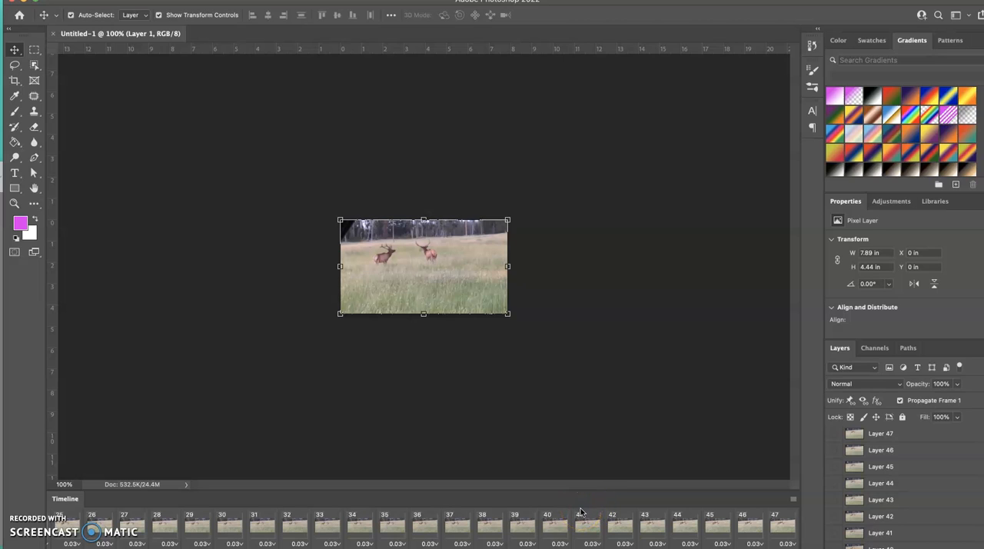
scroll(881, 538, "down", 15)
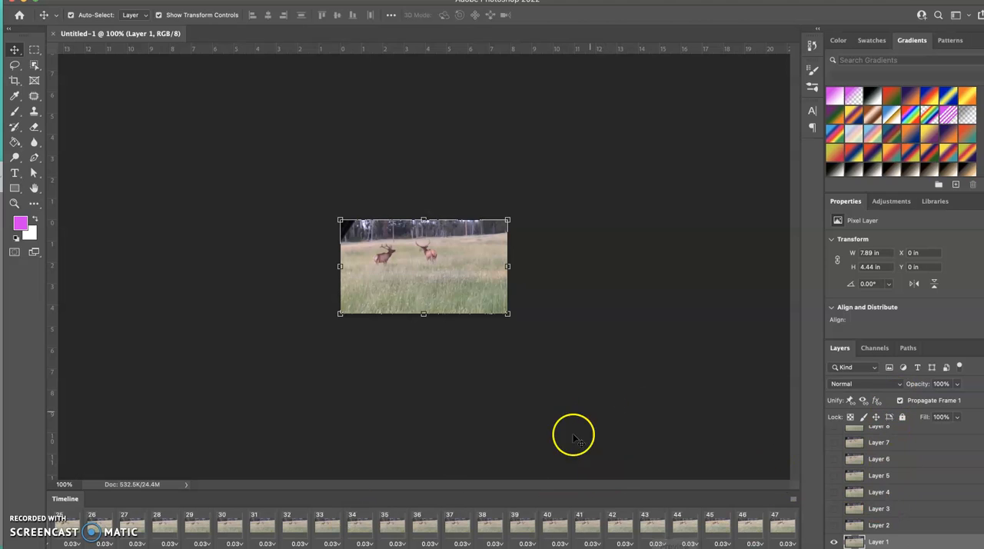
scroll(133, 525, "left", 10)
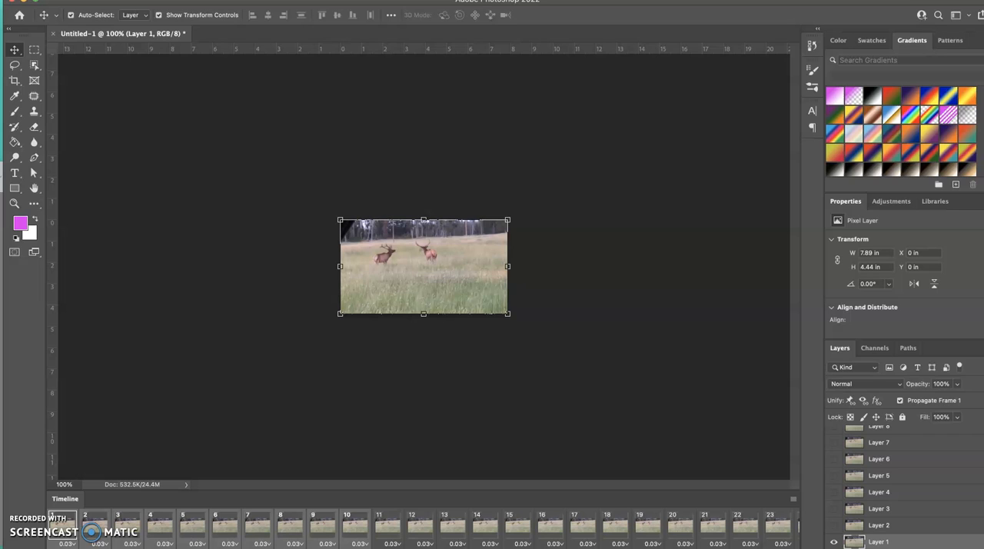
key("Delete")
left_click(486, 188)
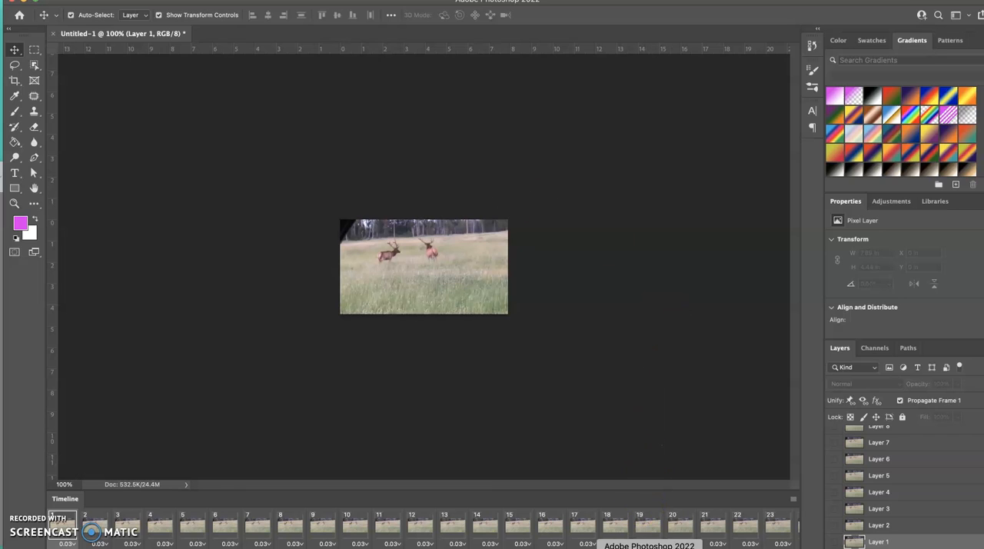
- Select all the video frame layers, from Layer 1 to Layer 47, and group them as Group 1
scroll(632, 531, "right", 5)
left_click(785, 528)
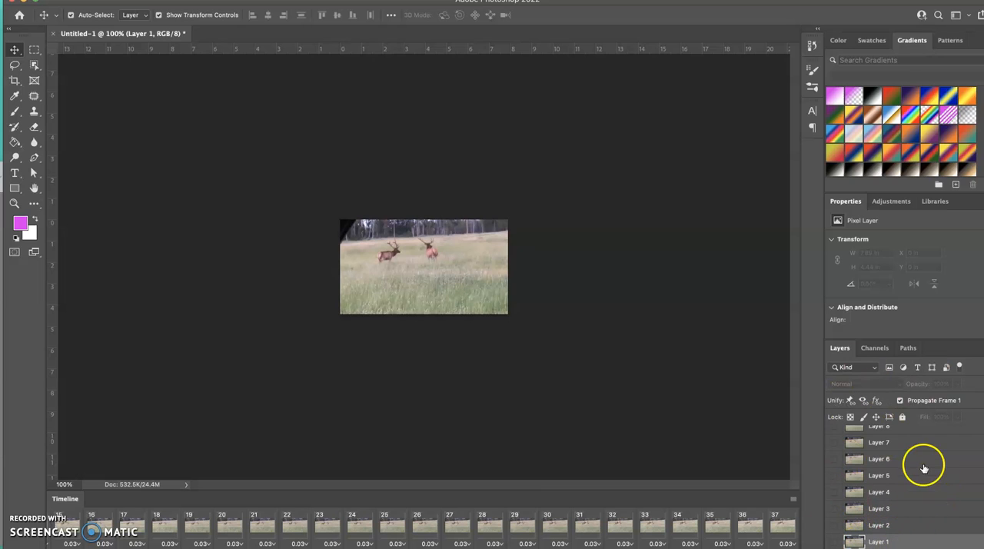
scroll(918, 461, "up", 10)
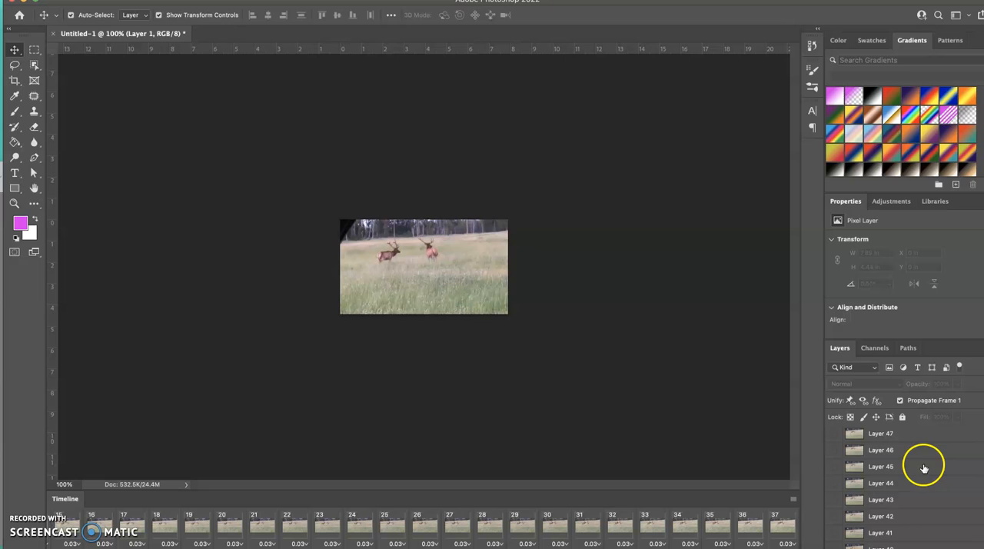
left_click(896, 433, "shift")
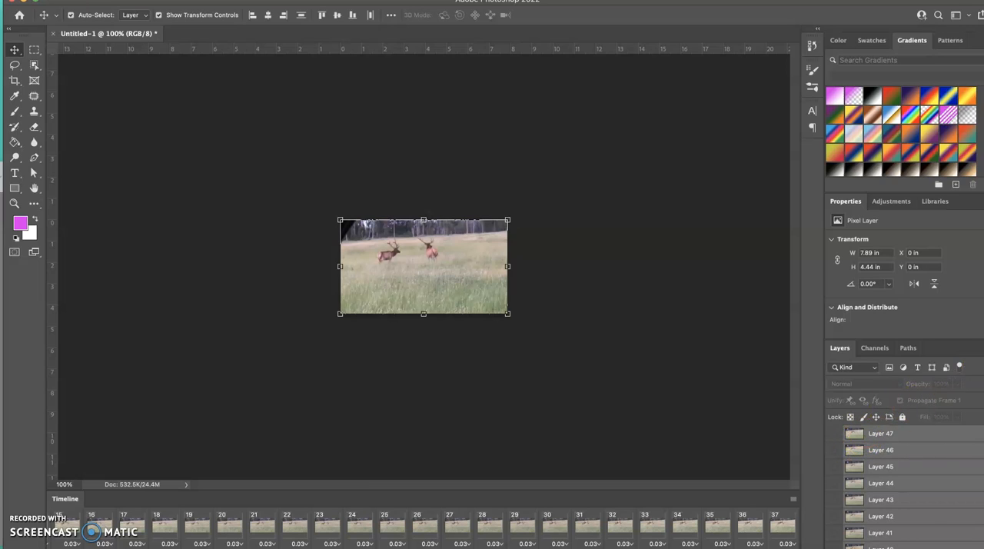
left_click(981, 349)
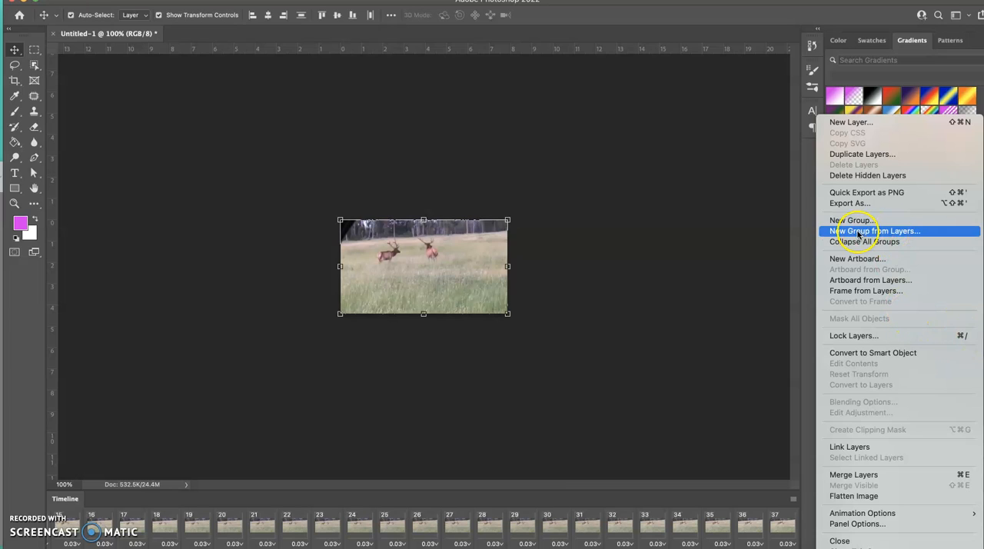
left_click(897, 231)
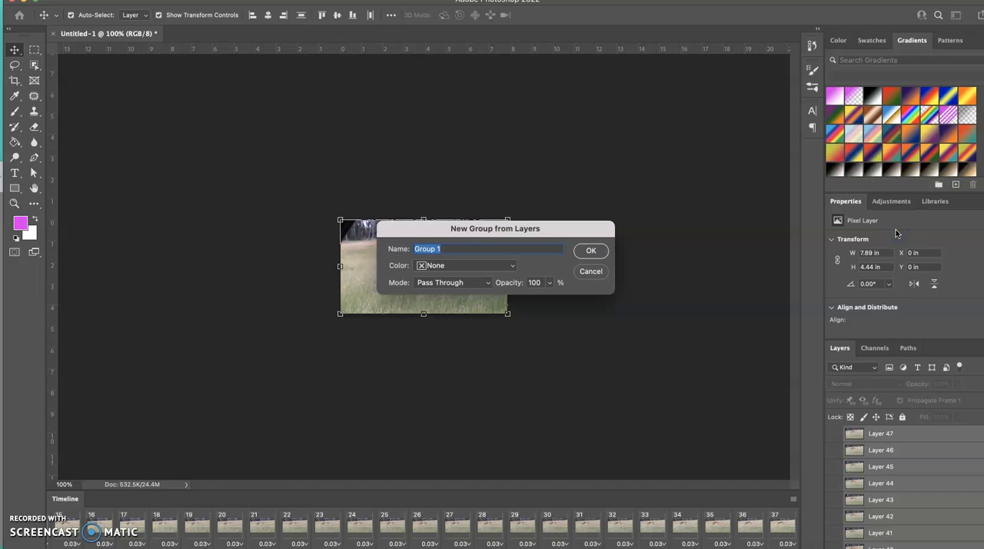
left_click(587, 255)
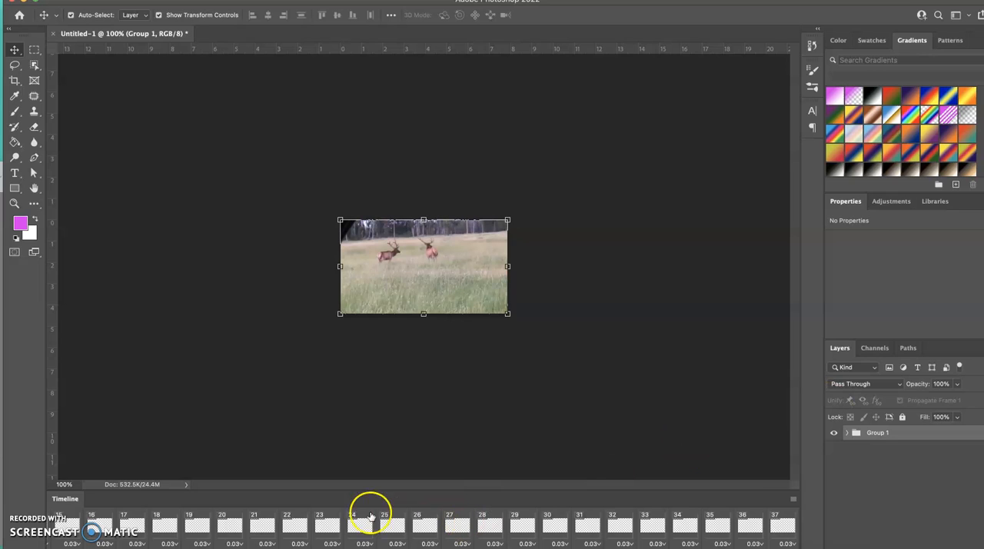
- Select all the timeline frames and toggle Group 1's visibility off and on so the group shows in every frame
scroll(365, 513, "left", 10)
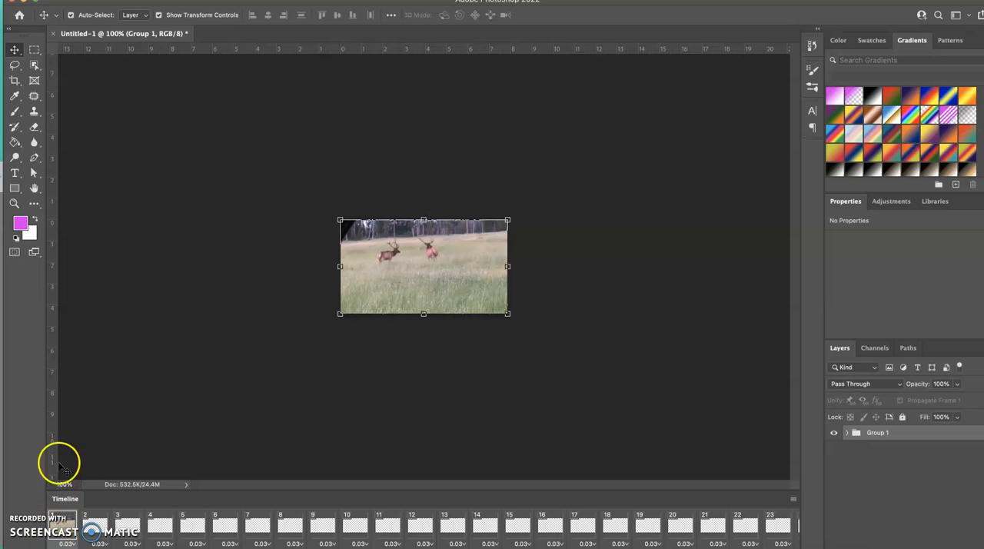
scroll(369, 526, "right", 7)
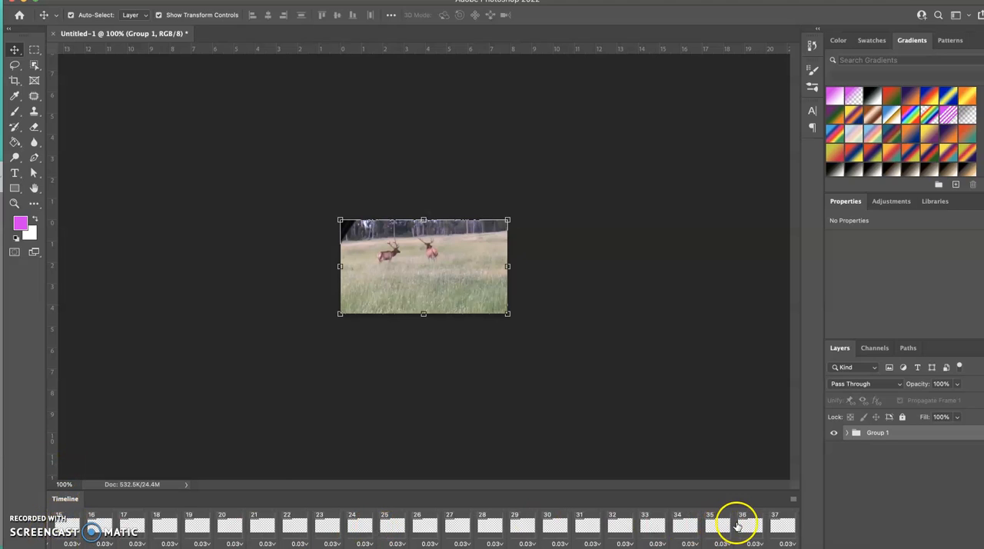
left_click(783, 526, "shift")
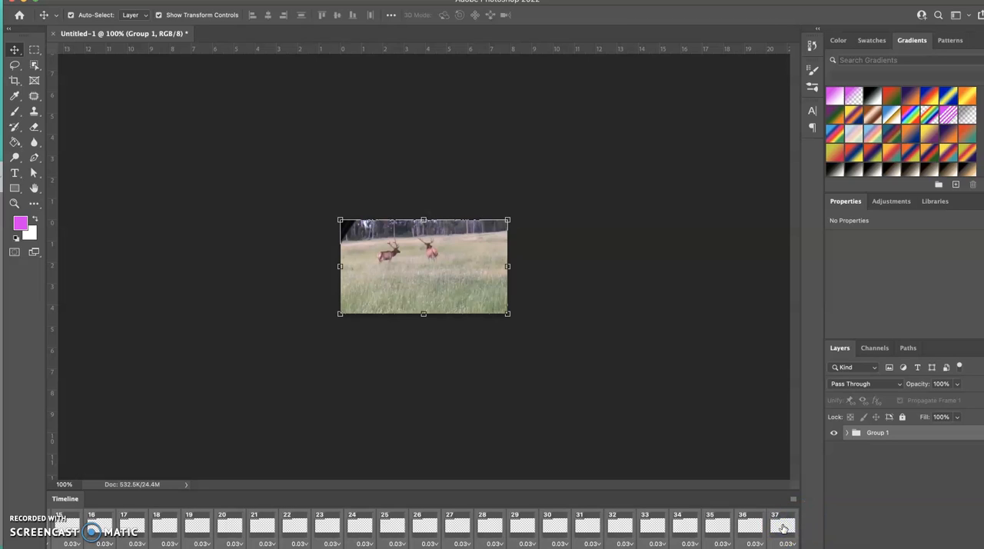
left_click(834, 433)
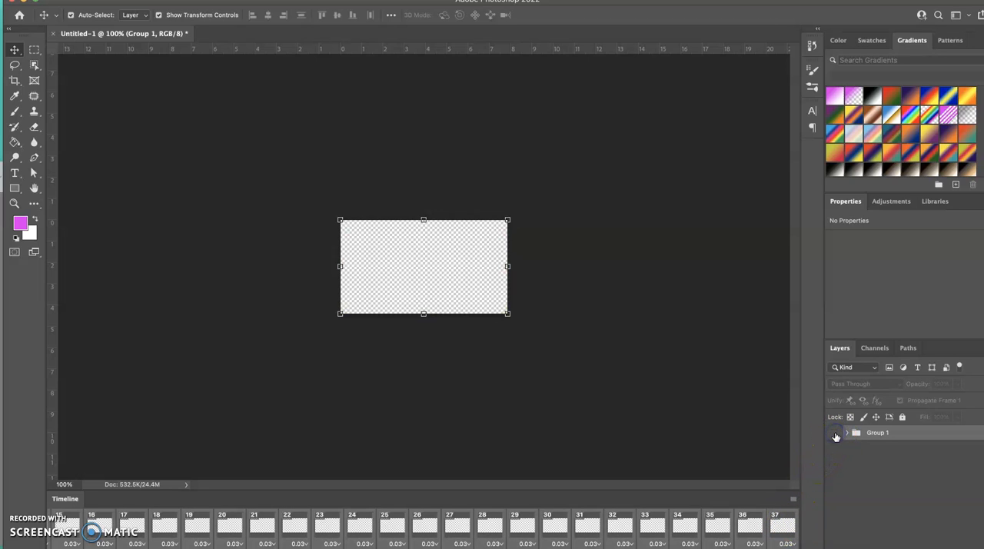
left_click(834, 434)
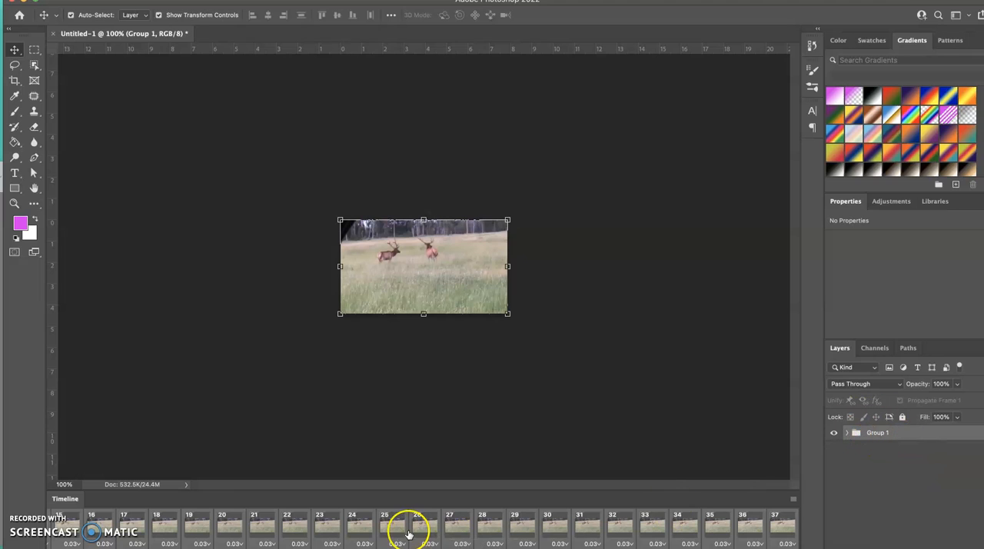
- Return to the start of the timeline and select only frame 1, leaving its delay unchanged
scroll(407, 529, "up", 5)
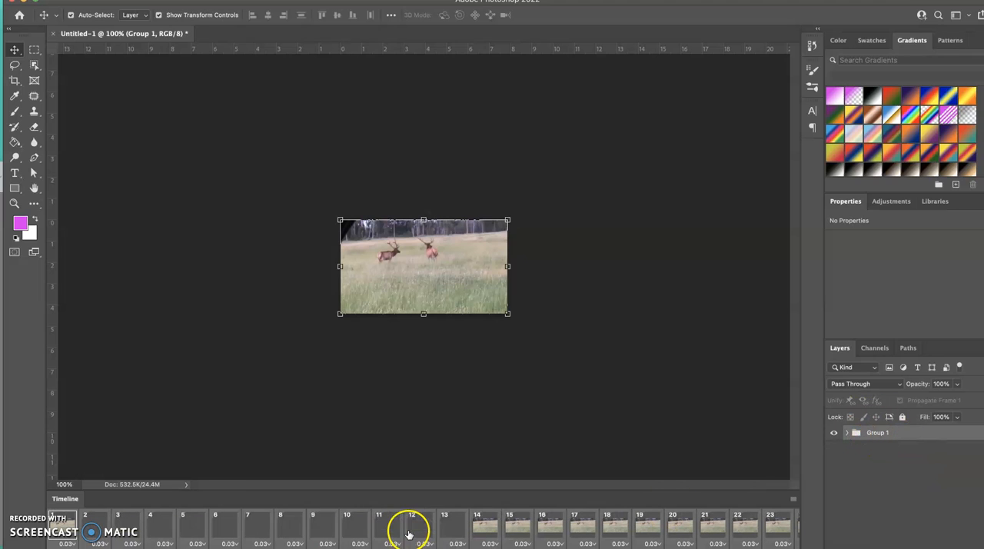
left_click(58, 544)
left_click(164, 377)
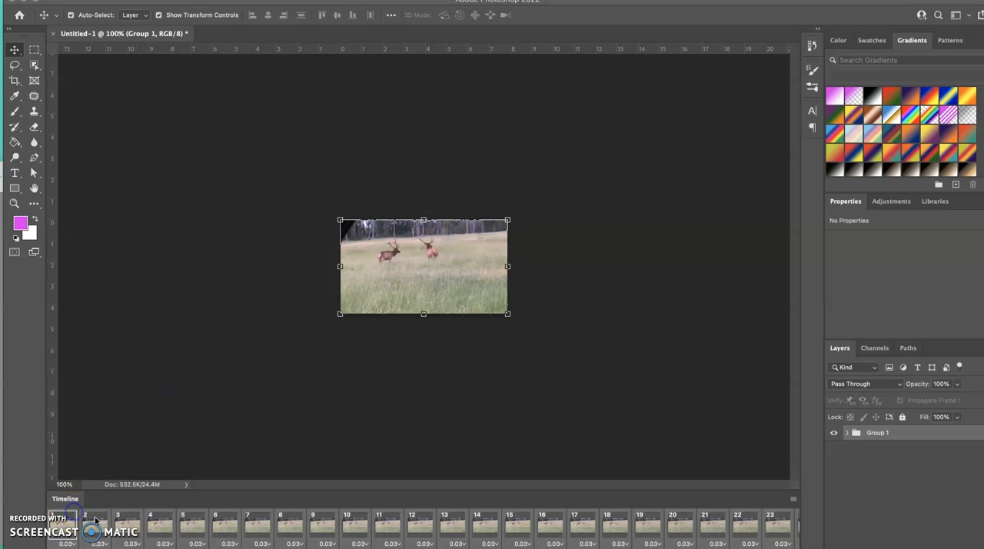
left_click(100, 525)
left_click(63, 543)
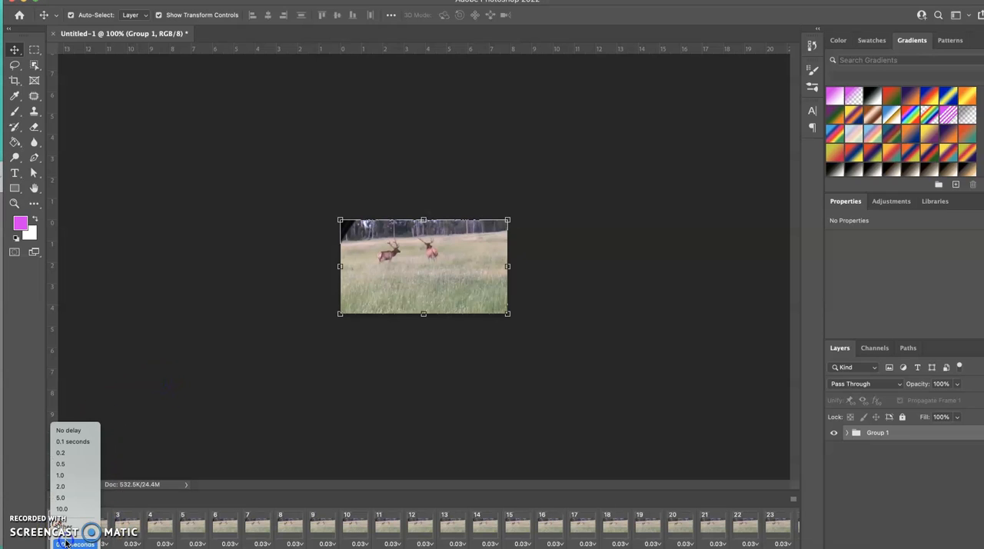
left_click(136, 395)
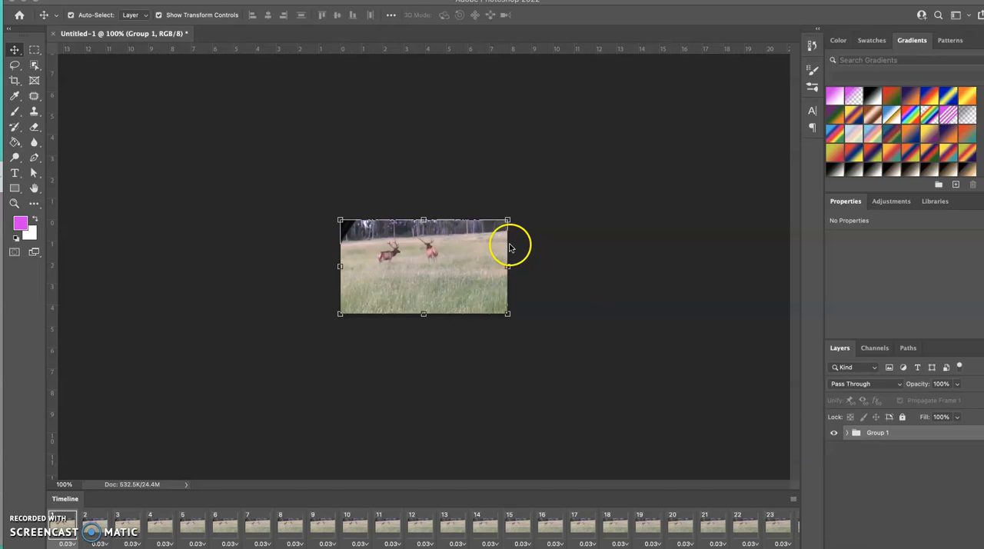
- Activate the Brush tool and add a new empty layer above Group 1 for drawing on frame 1
left_click(14, 203)
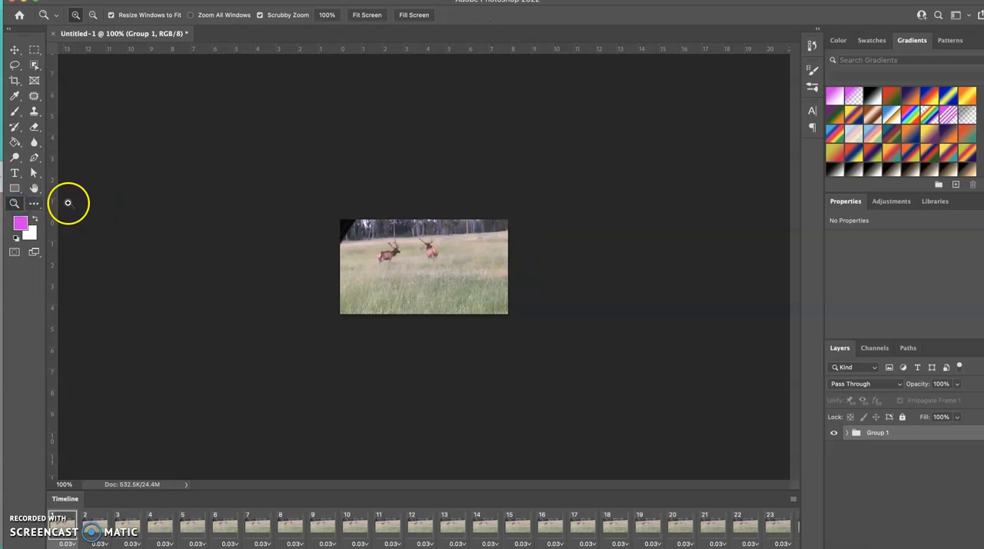
left_click(394, 274)
left_click(394, 274)
left_click(394, 274)
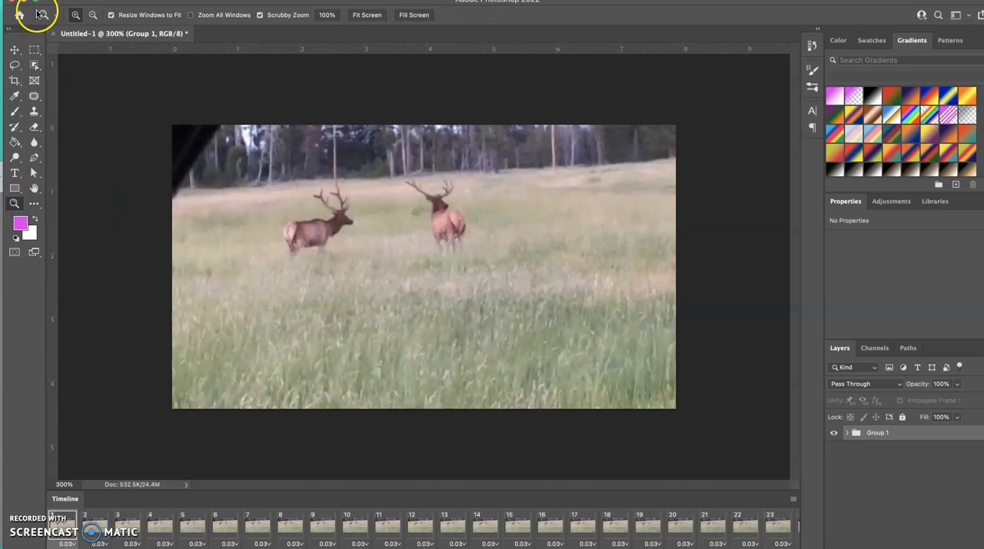
left_click(12, 49)
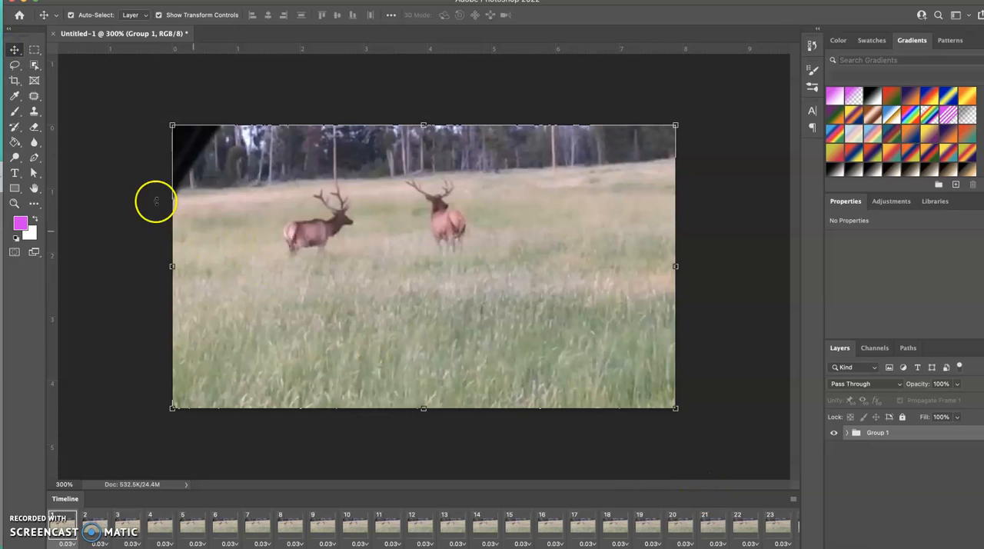
left_click(13, 112)
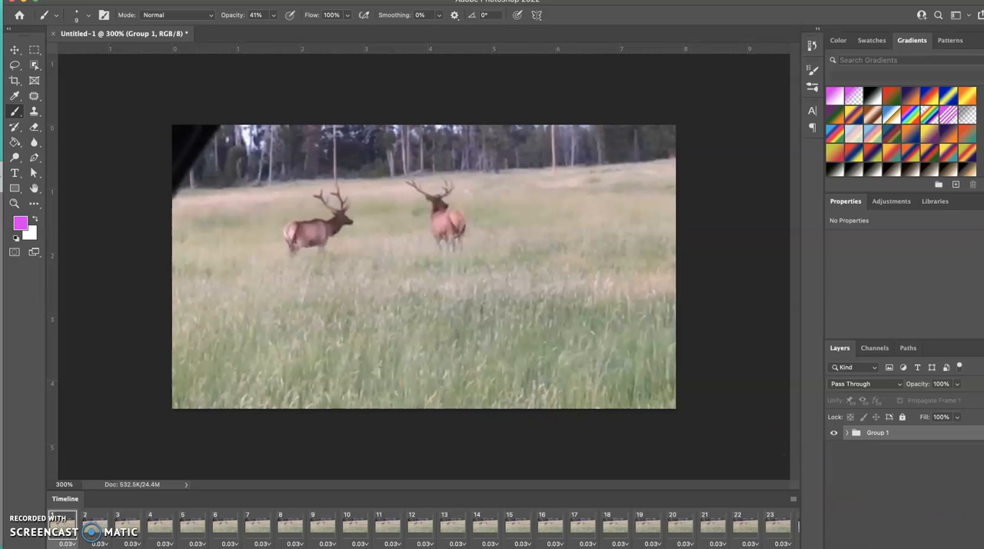
key("super+shift+alt+n")
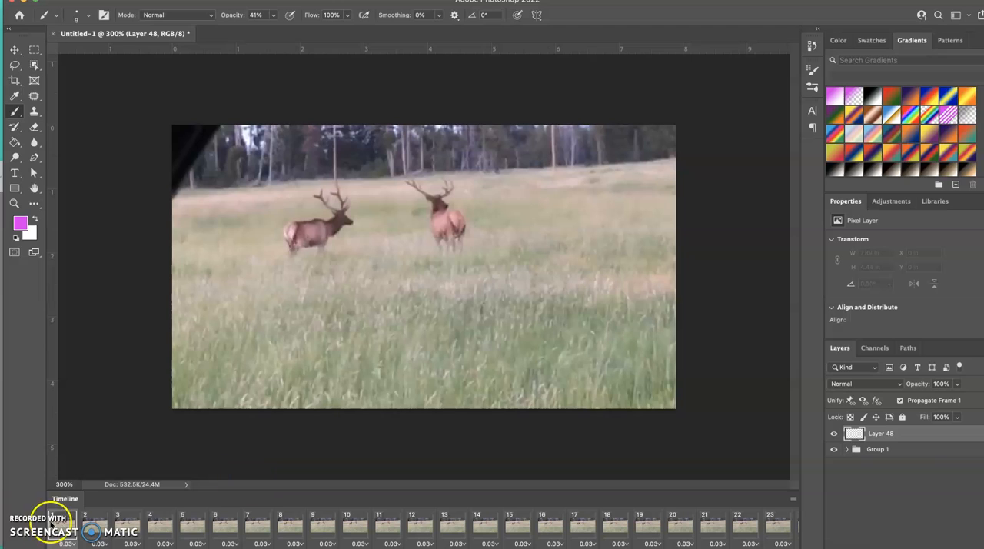
- Scribble magenta cloud-shaped outlines around both deer, using a 4 px brush at 100% opacity for the second outline
mouse_move(310, 261)
left_mouse_down()
mouse_move(372, 231)
mouse_move(374, 210)
mouse_move(325, 171)
mouse_move(301, 177)
mouse_move(302, 214)
mouse_move(265, 213)
mouse_move(299, 266)
left_mouse_up()
left_click(273, 19)
left_click_drag(272, 29, 344, 28)
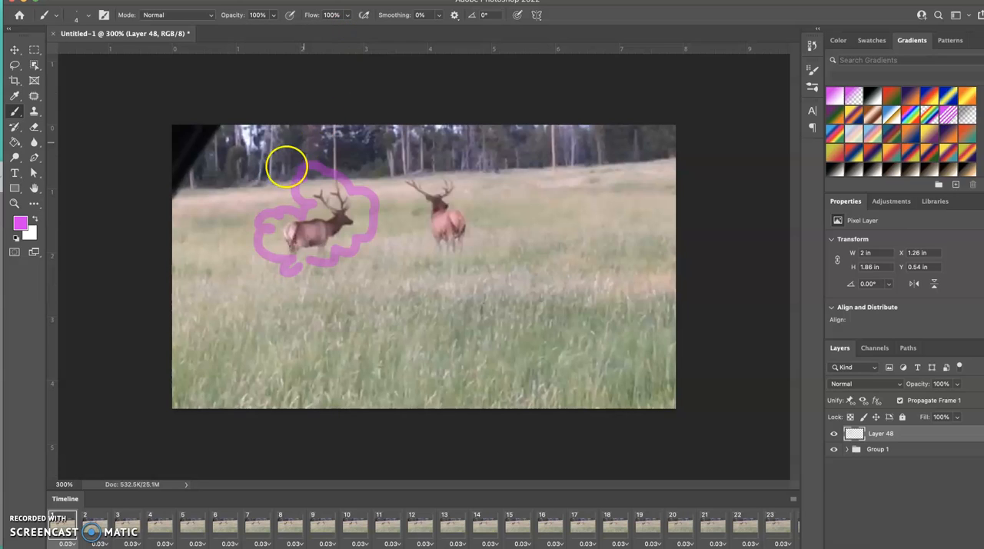
left_click_drag(423, 246, 432, 255)
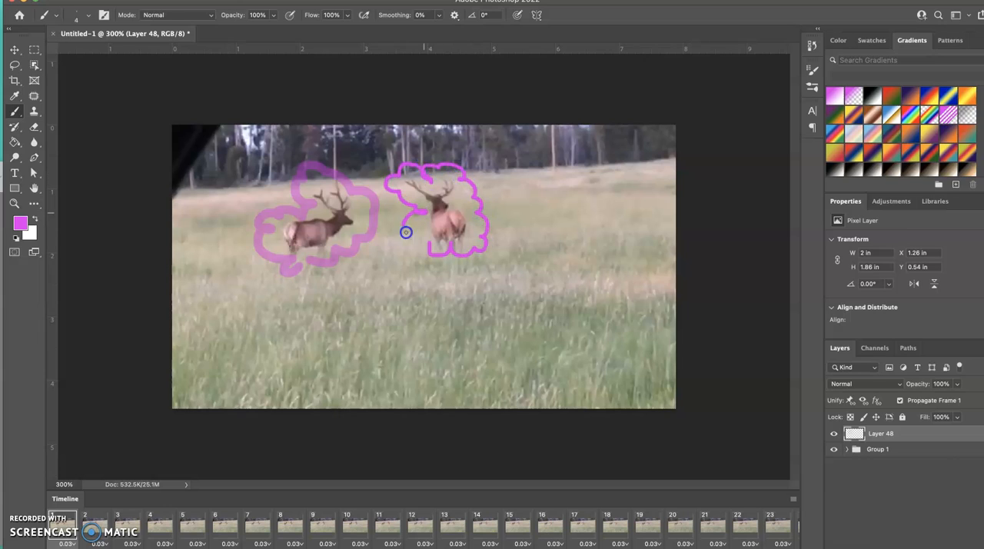
- Paint magenta leaves over the right half of the grass with the Scattered Leaves brush at 50 px
left_click(88, 16)
scroll(152, 342, "down", 15)
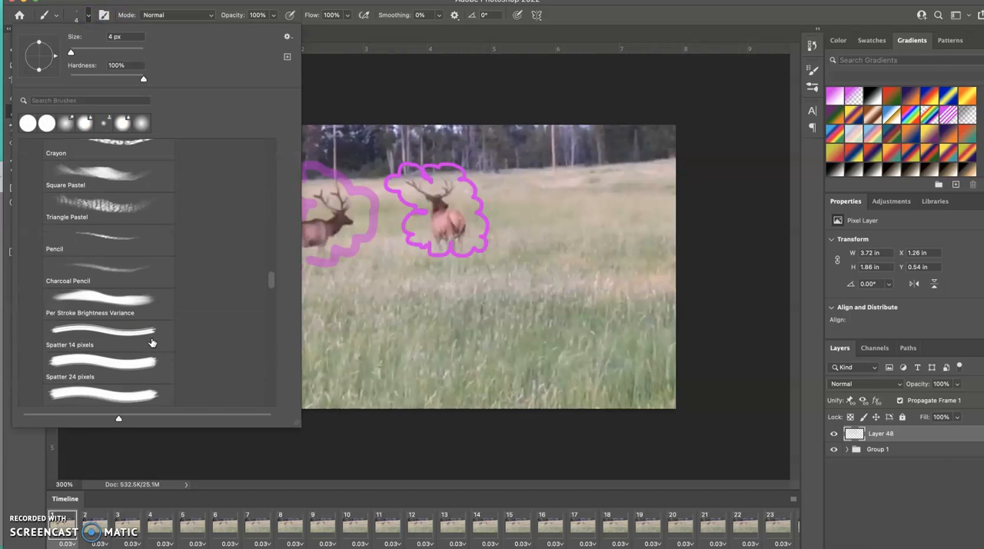
scroll(123, 226, "down", 10)
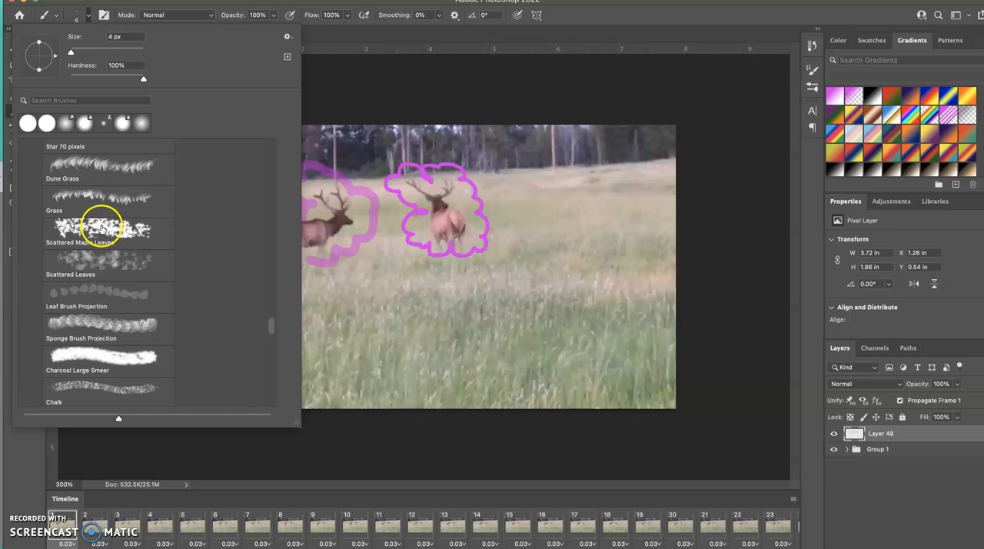
left_click(98, 260)
left_click(397, 351)
mouse_move(397, 351)
left_mouse_down()
mouse_move(458, 349)
mouse_move(549, 305)
mouse_move(631, 310)
left_mouse_up()
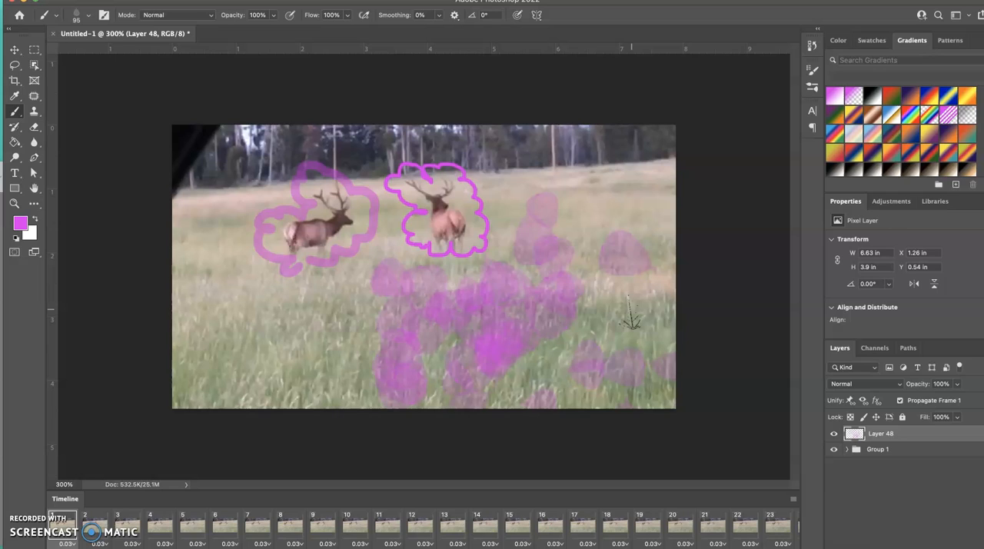
key("super+z")
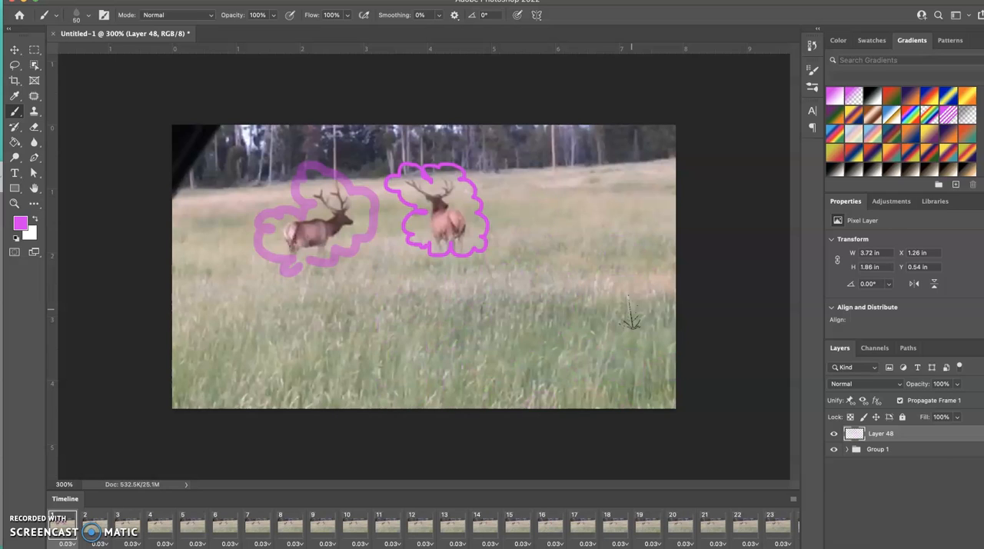
mouse_move(433, 346)
left_mouse_down()
mouse_move(565, 345)
mouse_move(679, 364)
left_mouse_up()
- Paint magenta ducks over the left half of the grass with the Ducks Not in a Row brush at 45 px
left_click(90, 17)
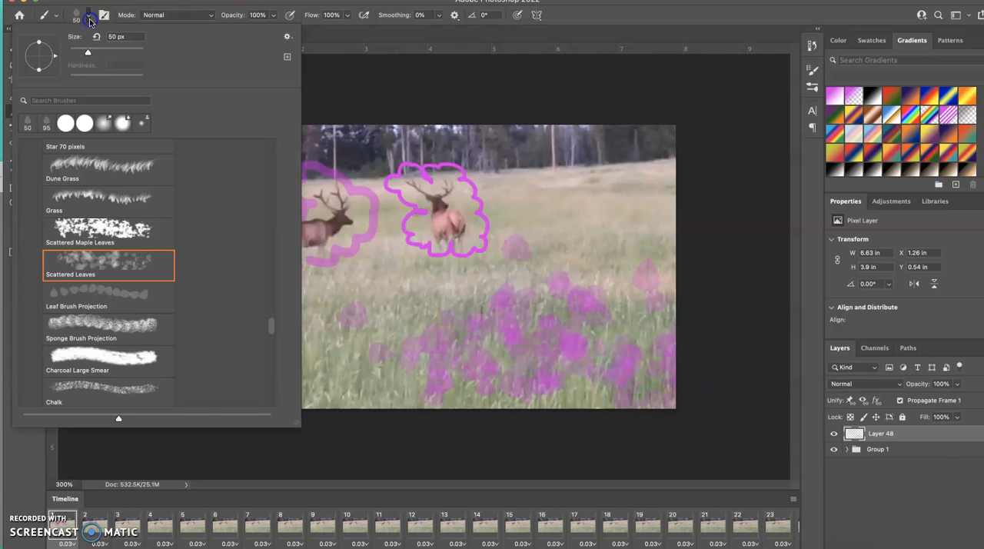
scroll(110, 308, "down", 3)
scroll(113, 318, "down", 3)
scroll(112, 318, "down", 5)
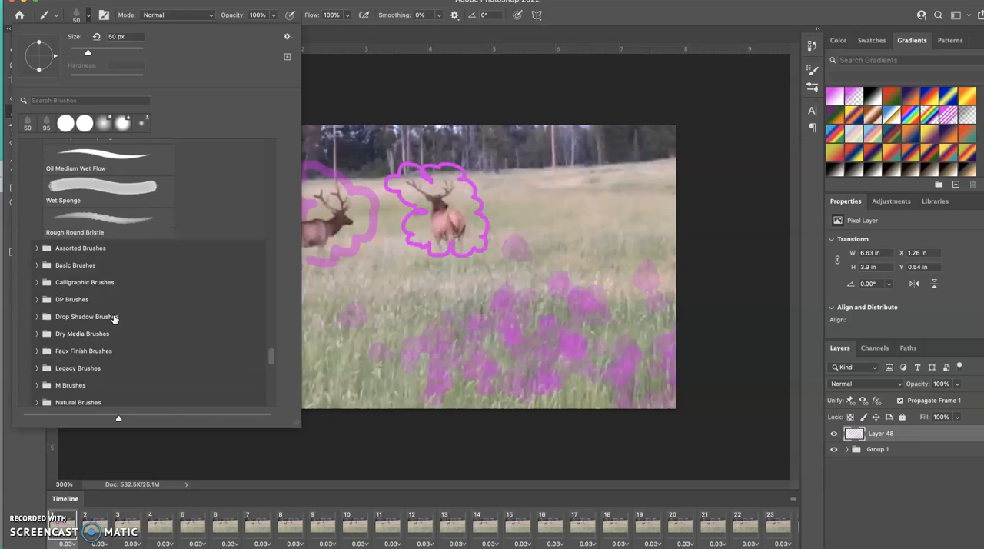
left_click(40, 245)
scroll(37, 332, "down", 10)
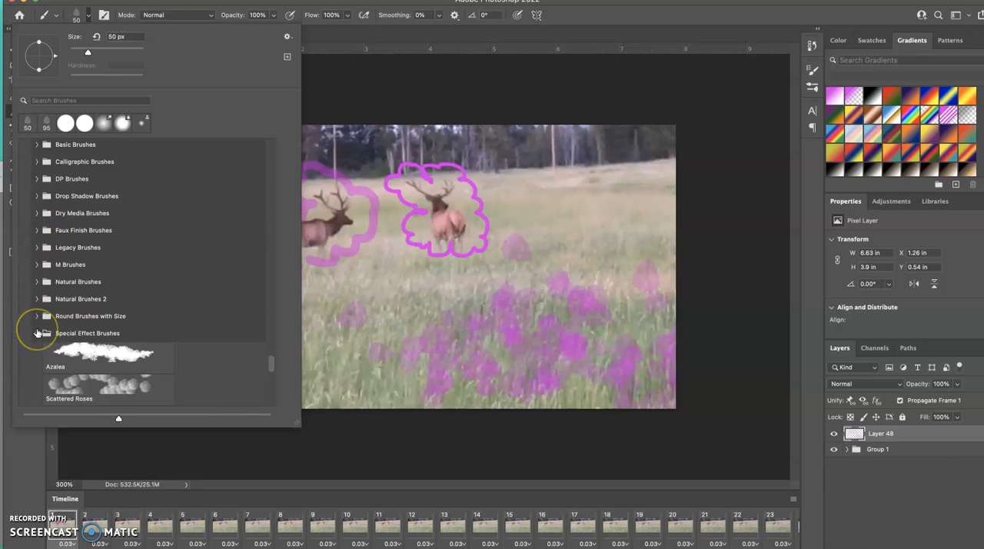
scroll(38, 333, "up", 3)
scroll(38, 332, "up", 1)
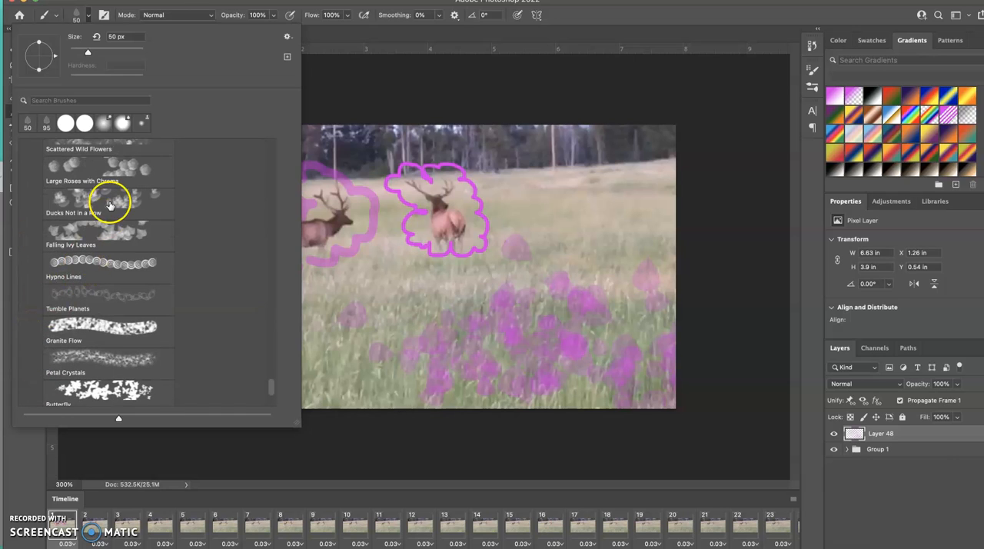
left_click(109, 204)
left_click(358, 318)
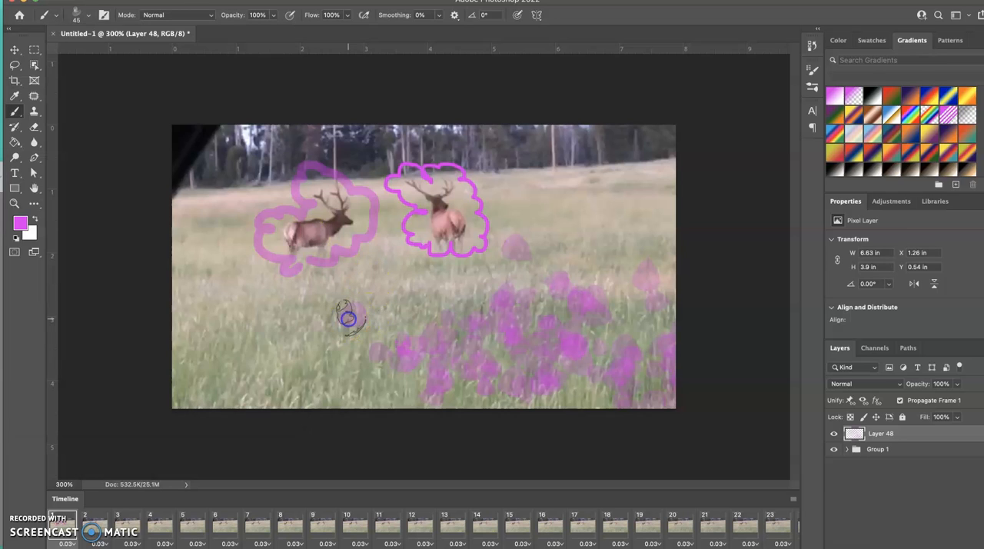
left_click_drag(216, 343, 333, 345)
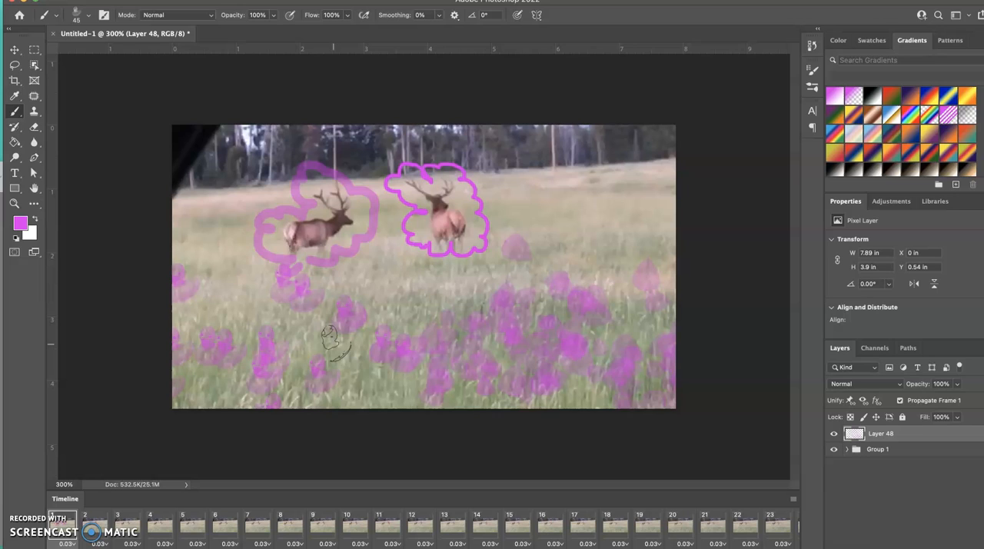
- Select frame 2 in the timeline and add a new empty layer for its drawing
left_click(88, 545)
left_click(144, 382)
left_click(98, 533)
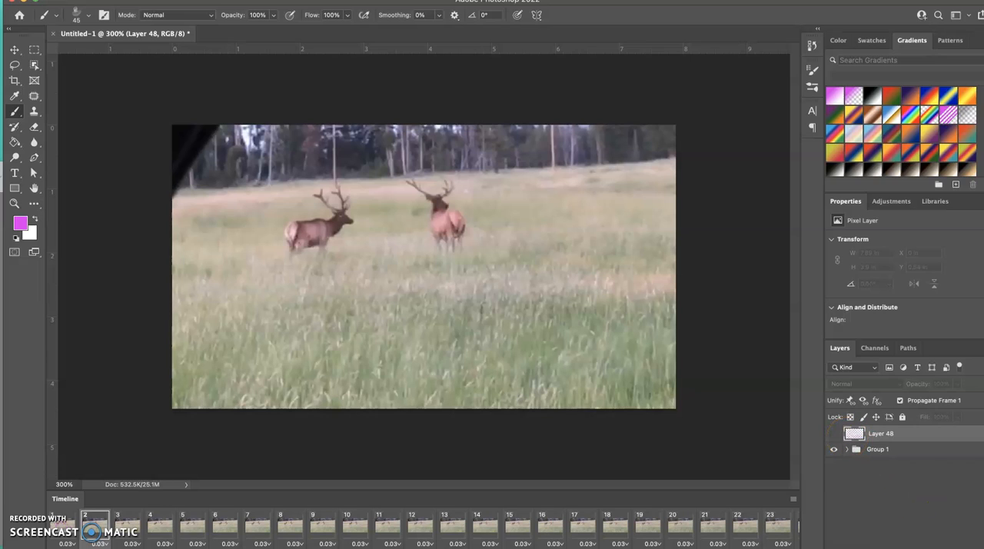
key("alt+shift+super+n")
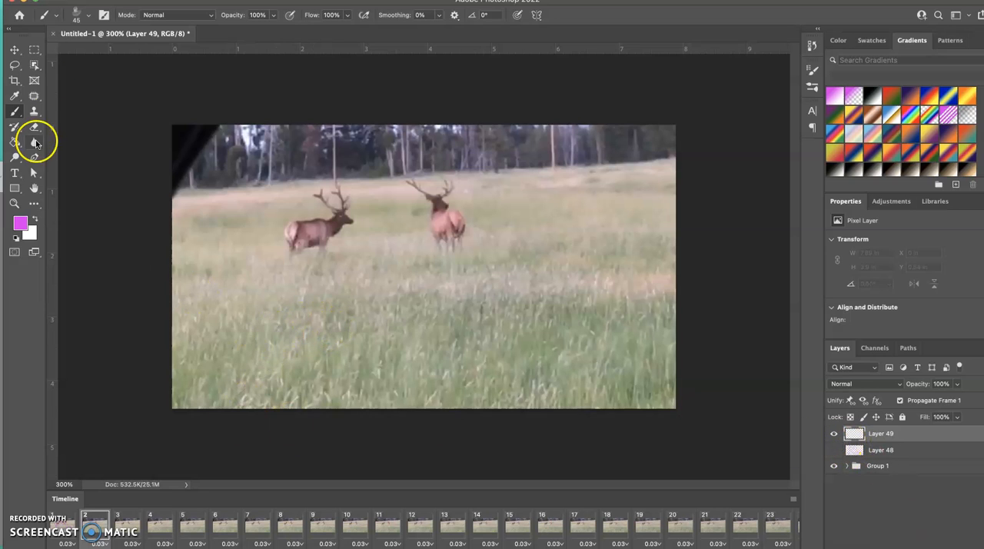
- Dab magenta on the middle of the grass in frame 2 with the Kyle's Ultimate Pastel Palooza brush at 60 px
left_click(82, 13)
scroll(99, 223, "up", 10)
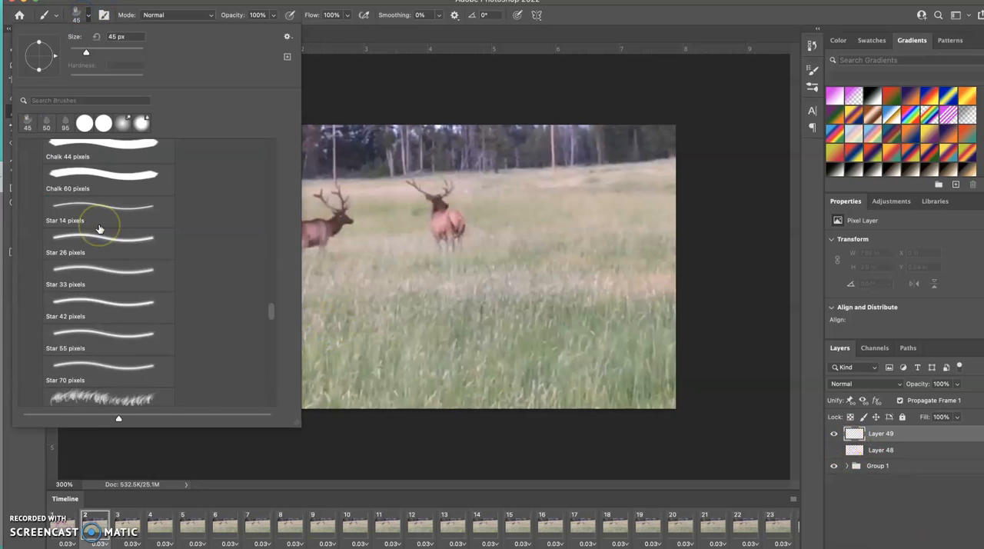
scroll(99, 229, "down", 6)
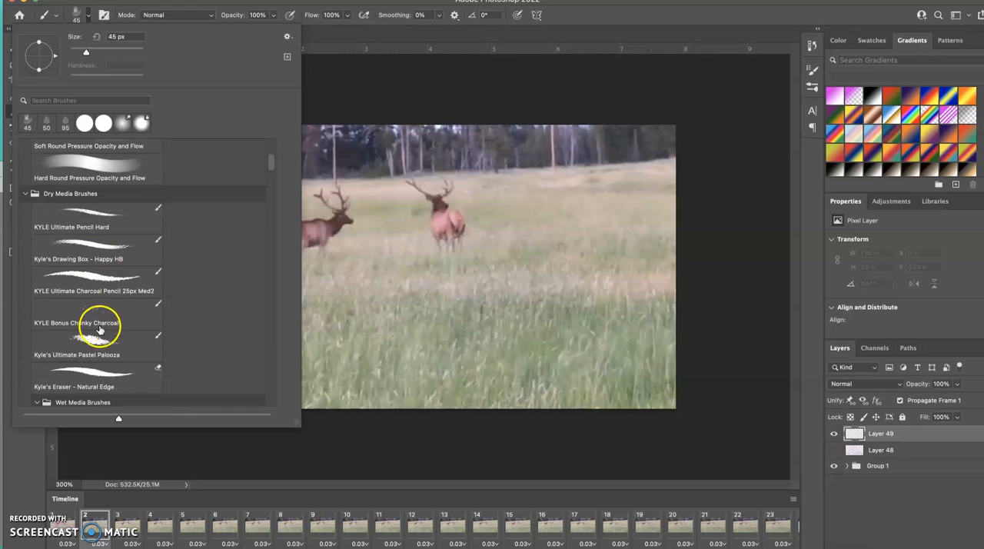
left_click(90, 346)
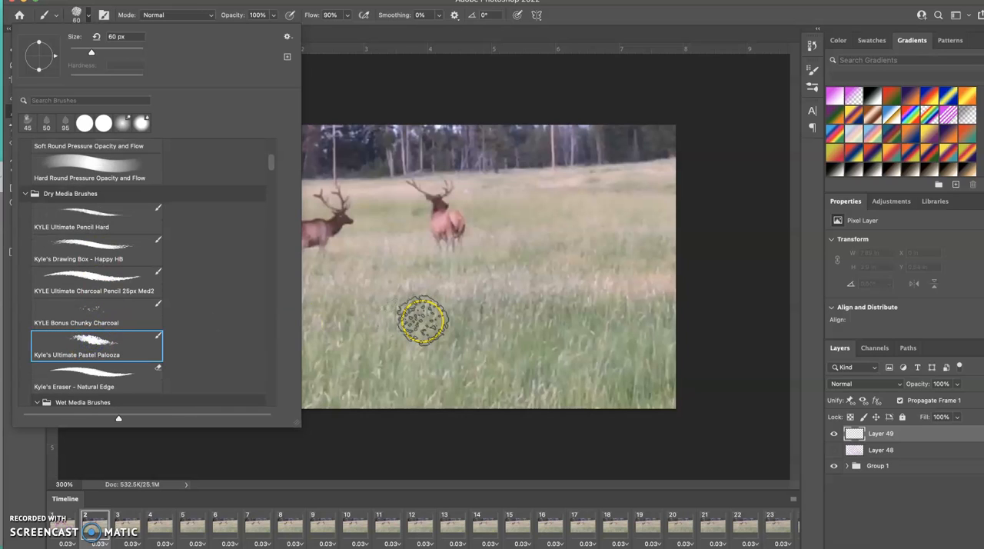
left_click(422, 320)
left_click(422, 317)
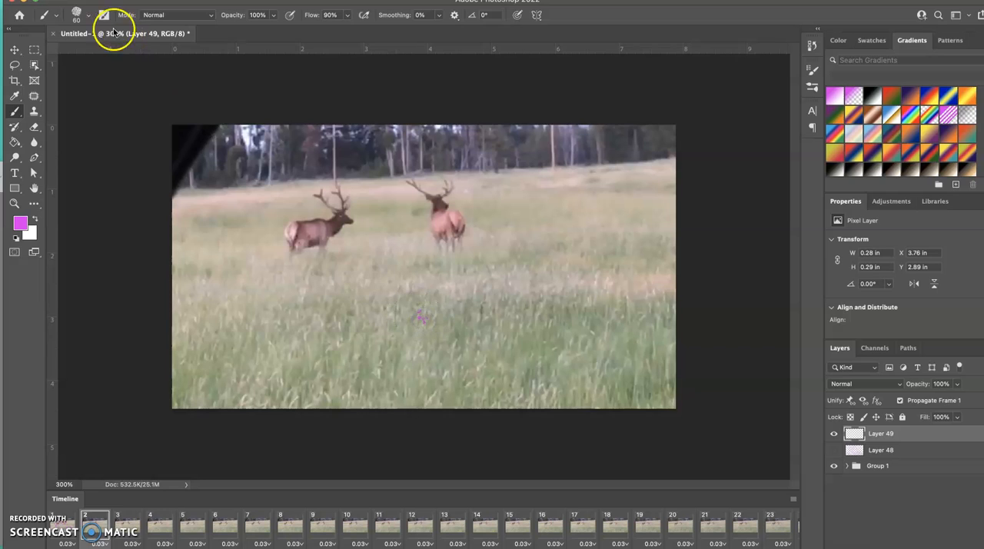
- Set the brush size to 15 px and draw five magenta wavy lines across the field around the deer
left_click(80, 15)
left_click_drag(86, 49, 84, 50)
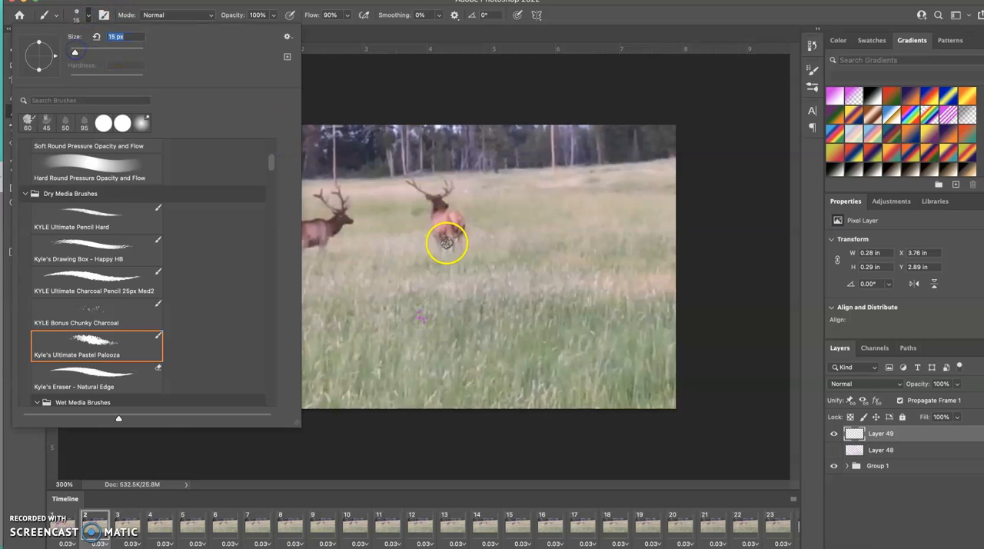
mouse_move(429, 254)
left_mouse_down()
mouse_move(484, 259)
mouse_move(559, 243)
mouse_move(677, 250)
left_mouse_up()
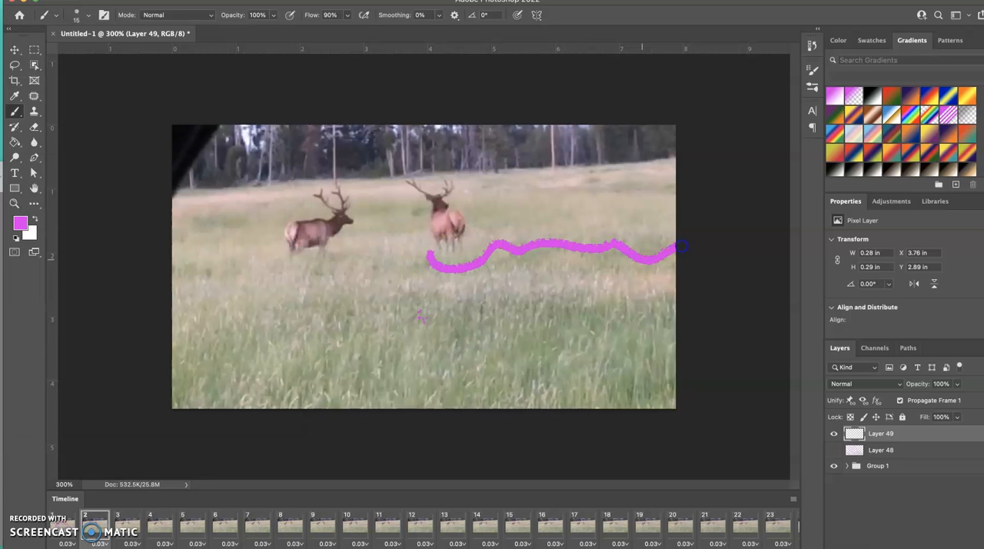
mouse_move(325, 281)
left_mouse_down()
mouse_move(482, 288)
mouse_move(554, 268)
left_mouse_up()
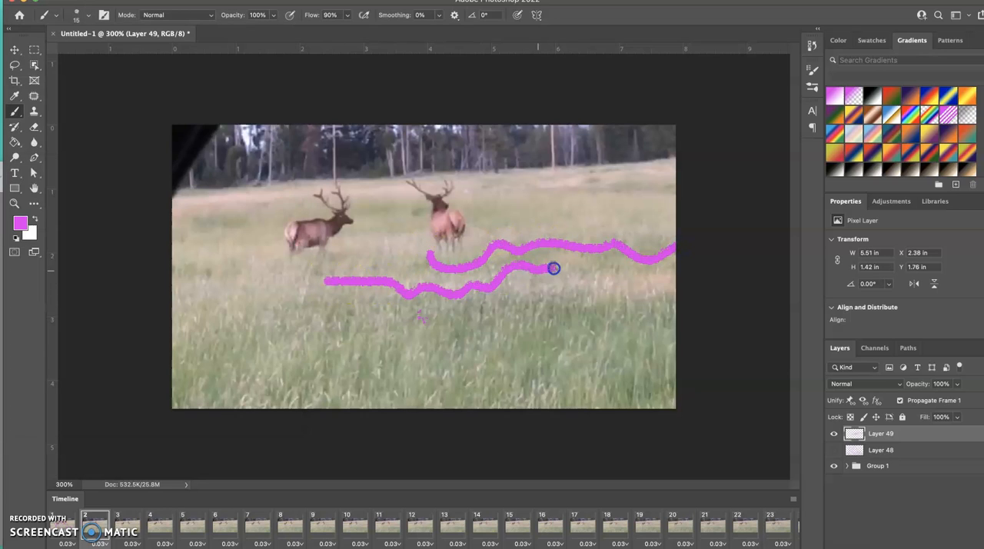
left_click_drag(250, 315, 395, 329)
left_click_drag(296, 353, 188, 338)
left_click_drag(177, 213, 225, 215)
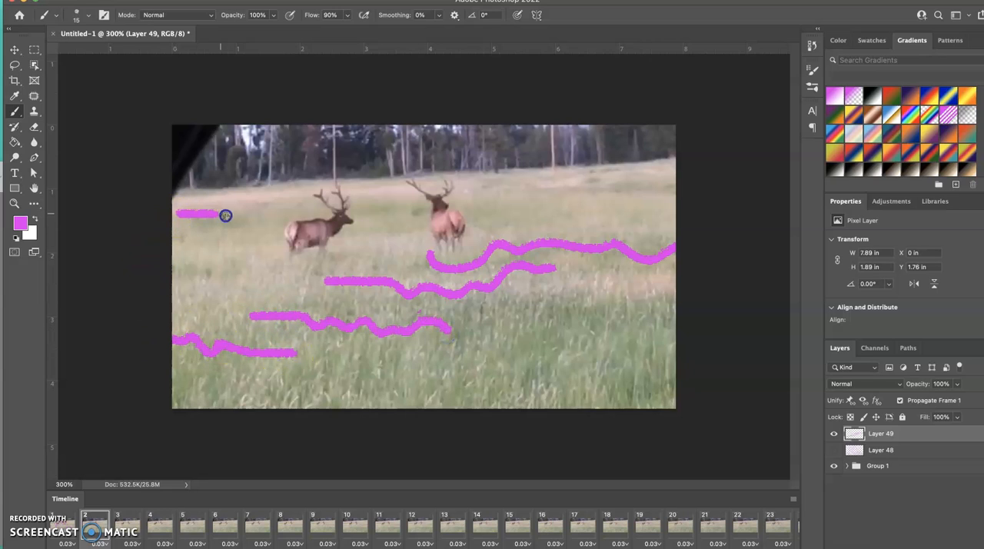
- Change the foreground colour to light blue and draw one long wavy line and three short strokes over the upper-right field
left_click(17, 223)
left_click(644, 272)
left_click(726, 199)
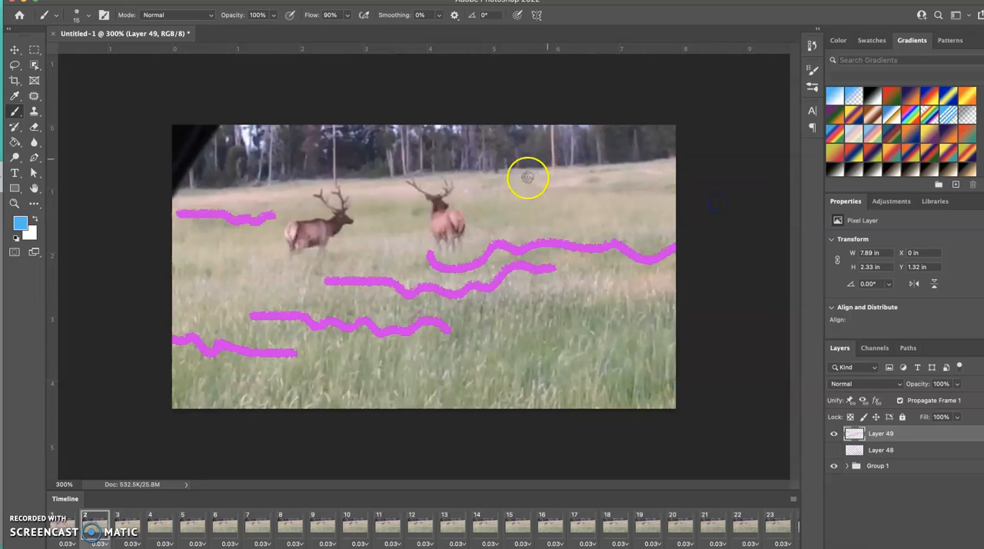
left_click_drag(492, 179, 634, 182)
left_click_drag(493, 203, 512, 203)
left_click_drag(617, 212, 637, 213)
left_click_drag(529, 216, 495, 217)
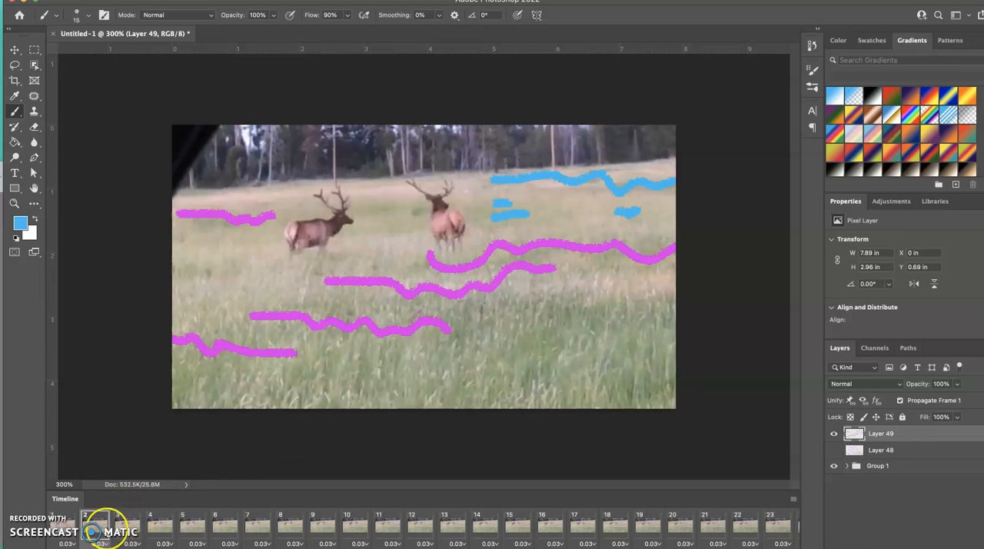
- Add a new layer for frame 3 and draw two blue scalloped lines across the lower grass, reaching the image's side edges
left_click(127, 525)
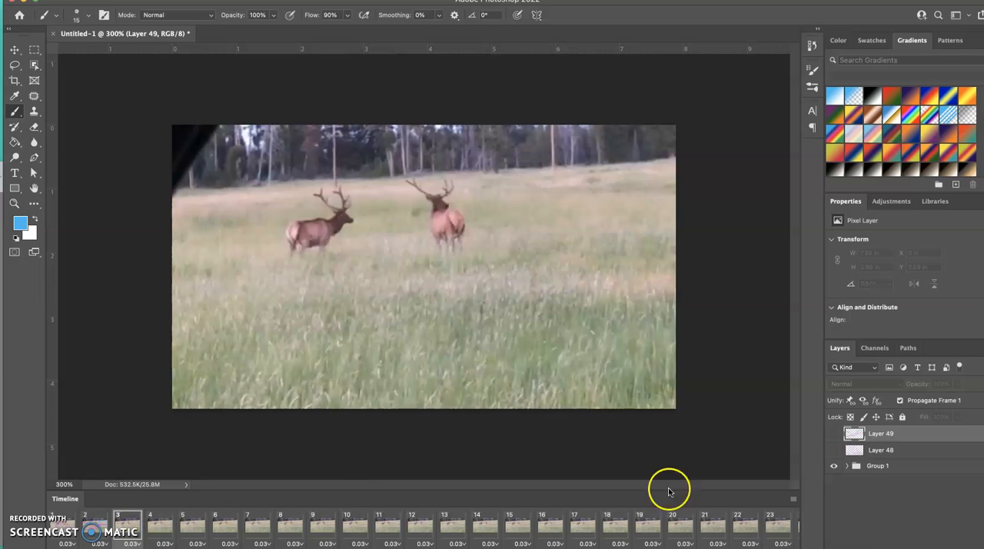
key("super+shift+alt+n")
mouse_move(461, 382)
left_mouse_down()
mouse_move(390, 359)
mouse_move(168, 360)
left_mouse_up()
mouse_move(441, 353)
left_mouse_down()
mouse_move(556, 300)
mouse_move(714, 252)
left_mouse_up()
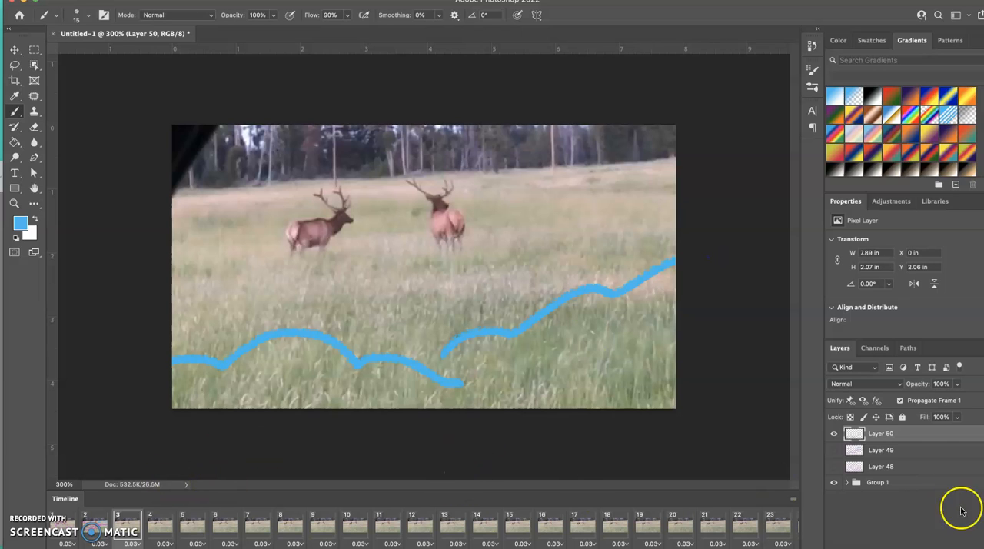
- Select frame 4 in the timeline and add a new empty layer for its drawing
left_click(163, 530)
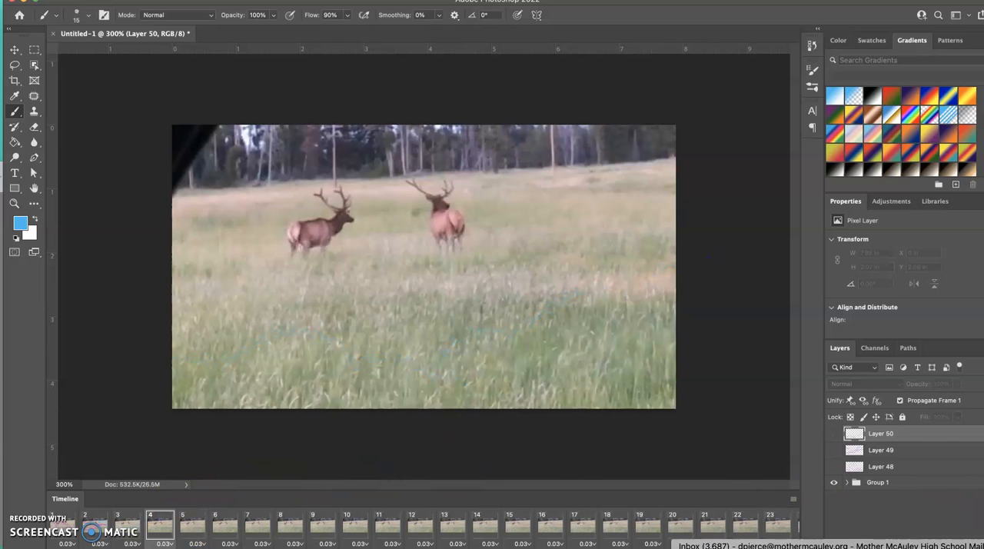
key("super+shift+alt+n")
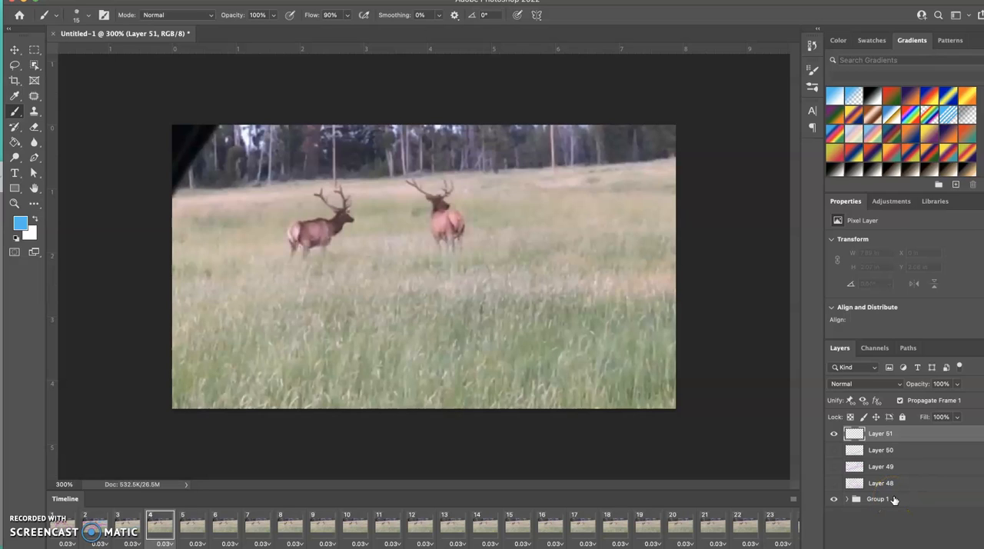
- Play the animation from frame 1, stop it, and return to frame 1
left_click(67, 543)
left_click(136, 356)
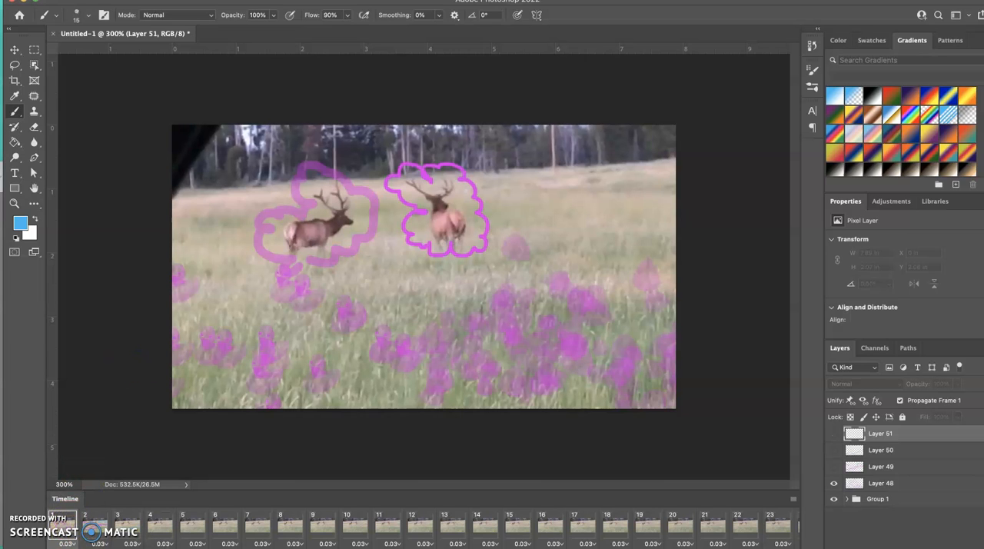
key("space")
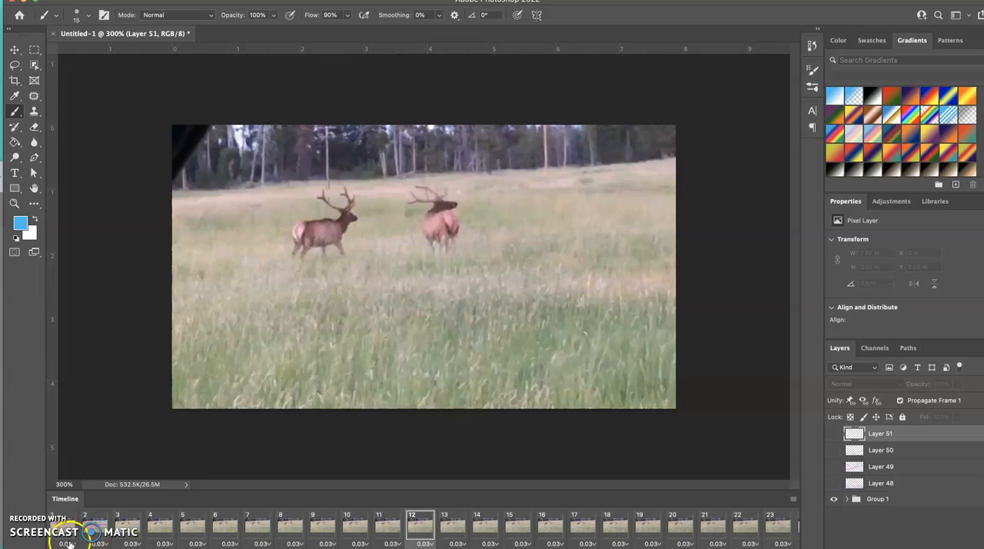
left_click(67, 542)
left_click(140, 454)
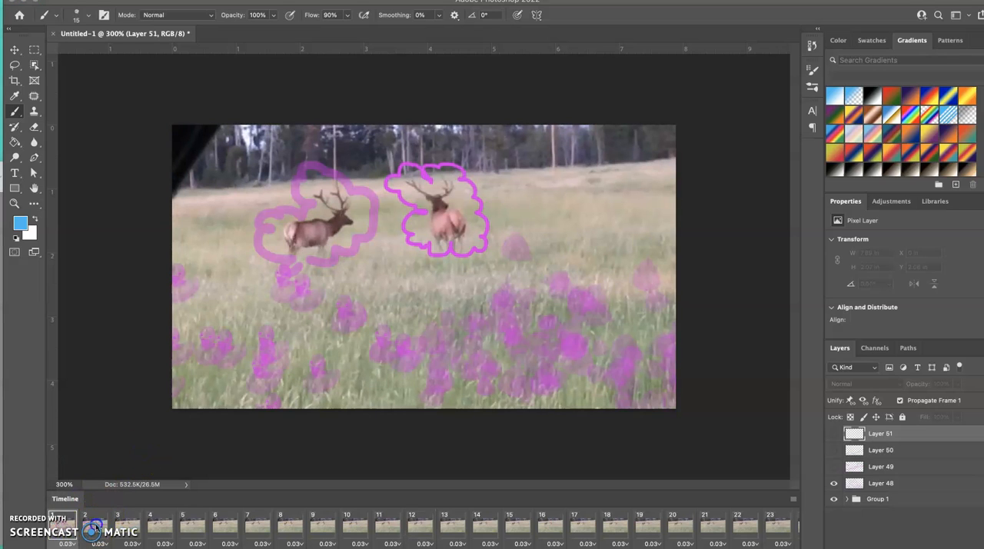
- Step through frames 2 to 4 in the timeline to compare their drawings
left_click(95, 544)
left_click(158, 440)
left_click(101, 513)
left_click(130, 524)
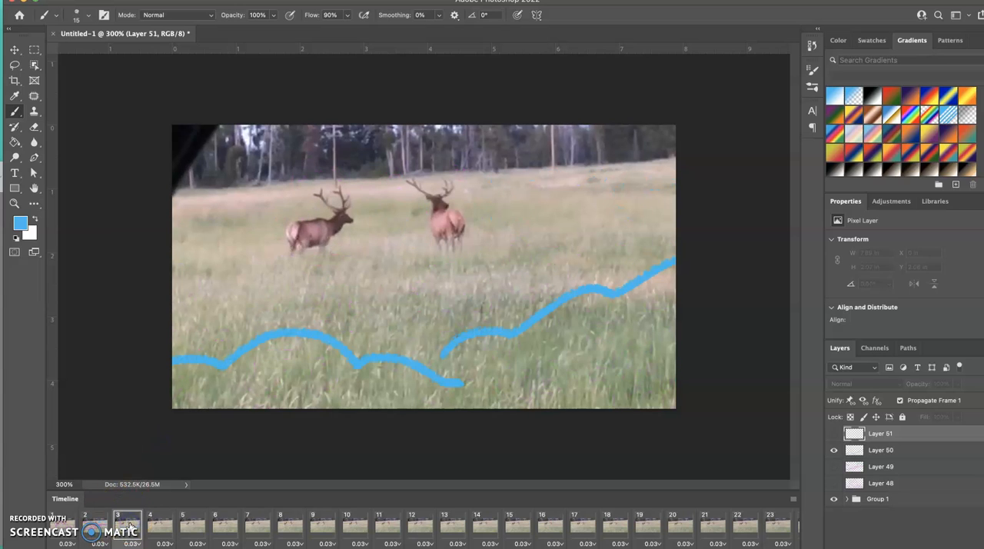
left_click(156, 524)
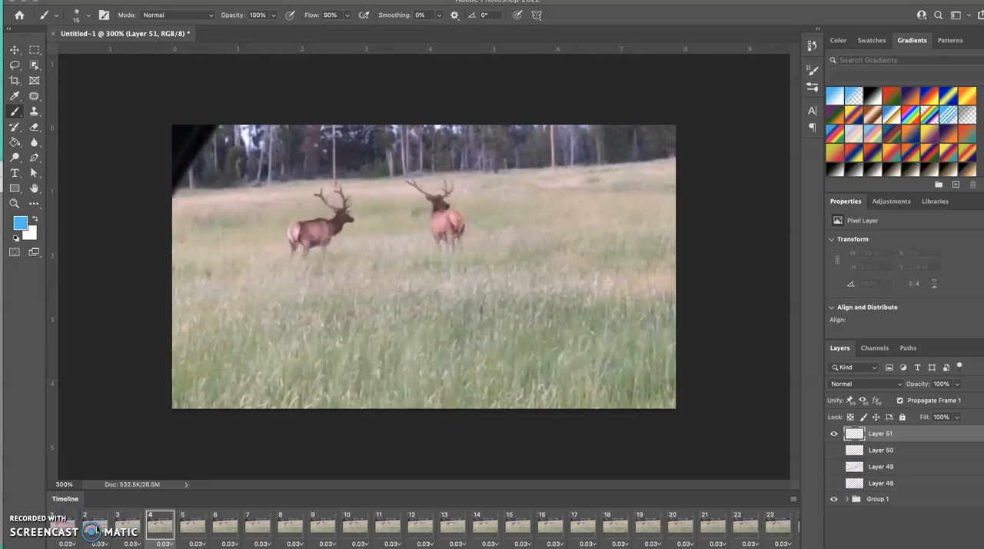
left_click(127, 530)
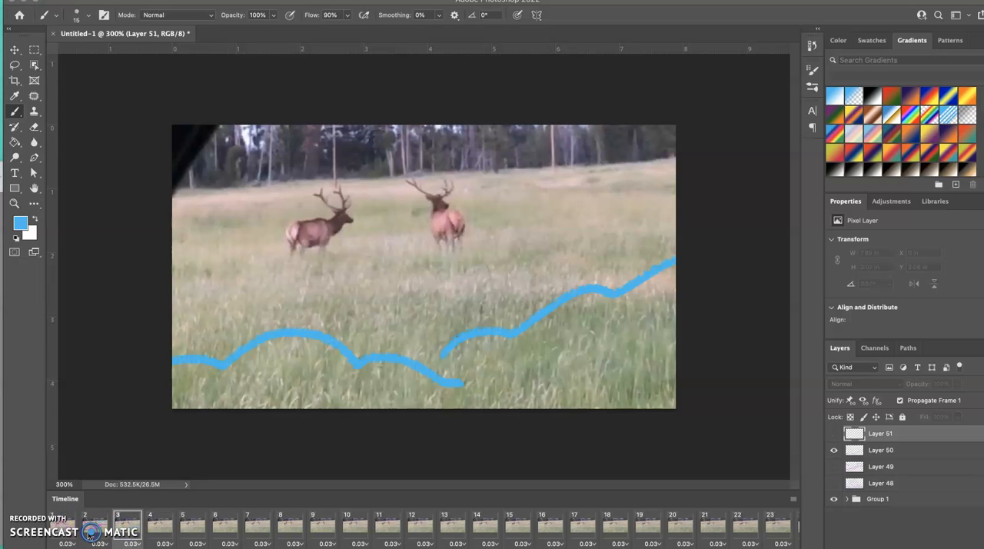
left_click(94, 529)
left_click(127, 529)
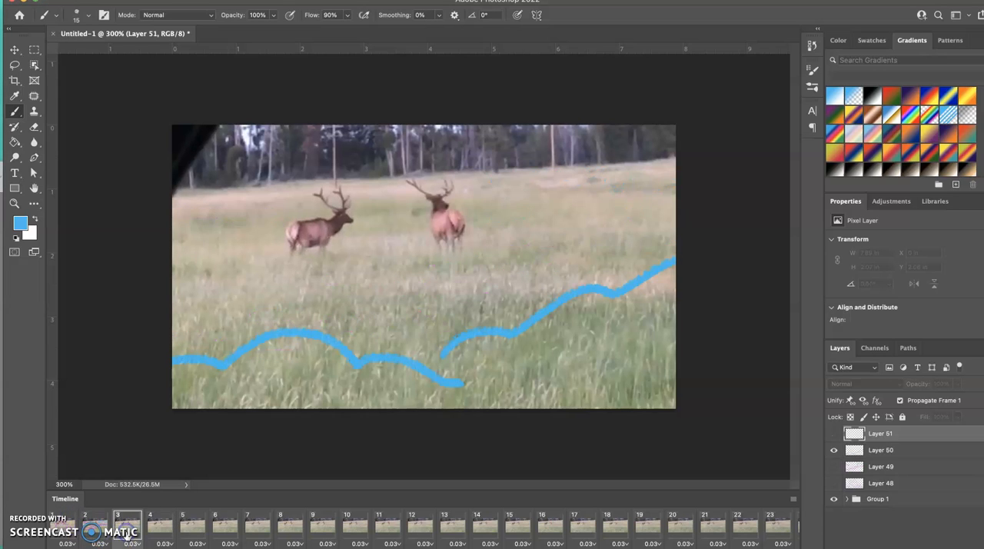
- Show Layer 50 in frame 4 and draw two more blue scalloped lines above its lines on Layer 51
left_click(164, 527)
left_click(834, 450)
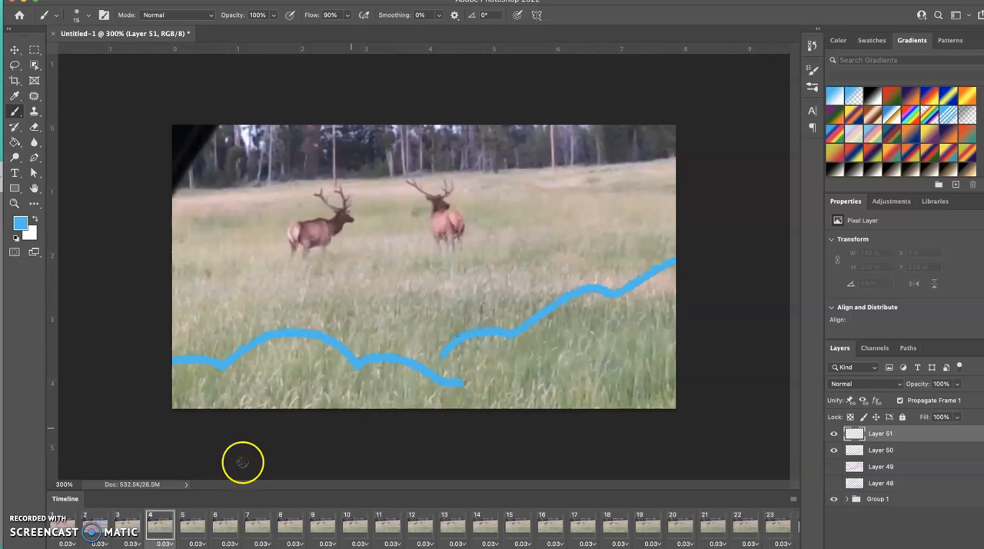
left_click(26, 137)
left_click_drag(365, 309, 139, 241)
left_click_drag(460, 290, 646, 191)
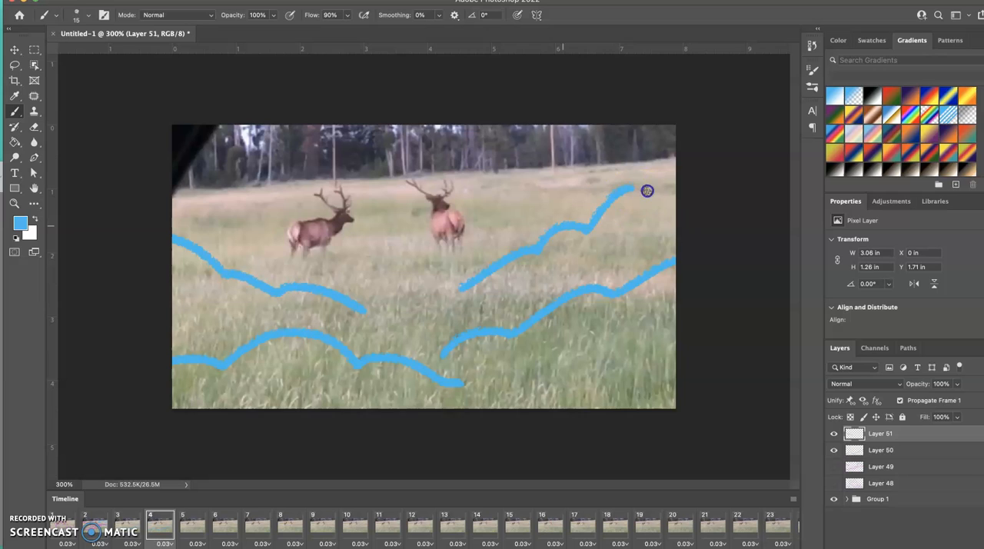
- Add a new layer for frame 5, show Layers 50 and 51, and draw blue scalloped lines along the field's upper edge
left_click(187, 534)
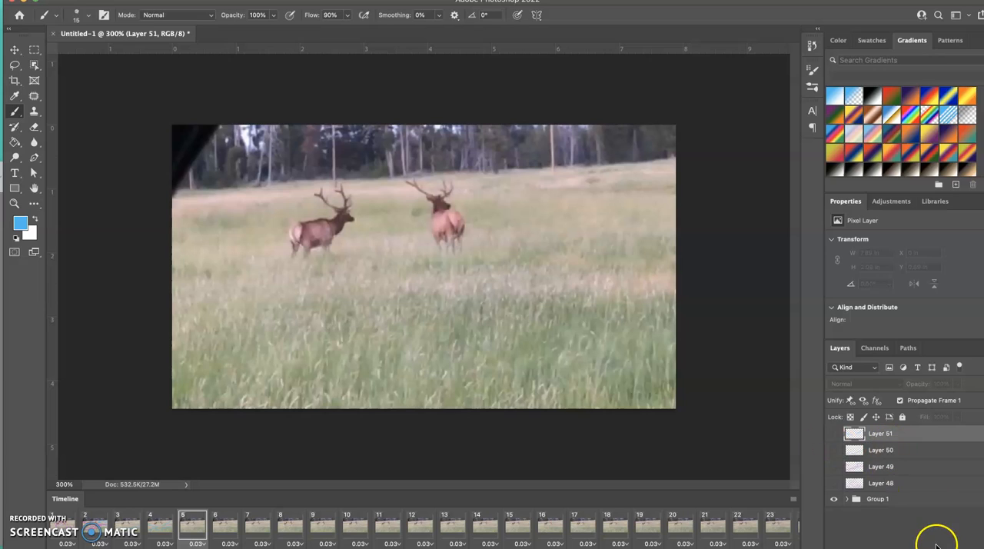
left_click(955, 547)
left_click(835, 467)
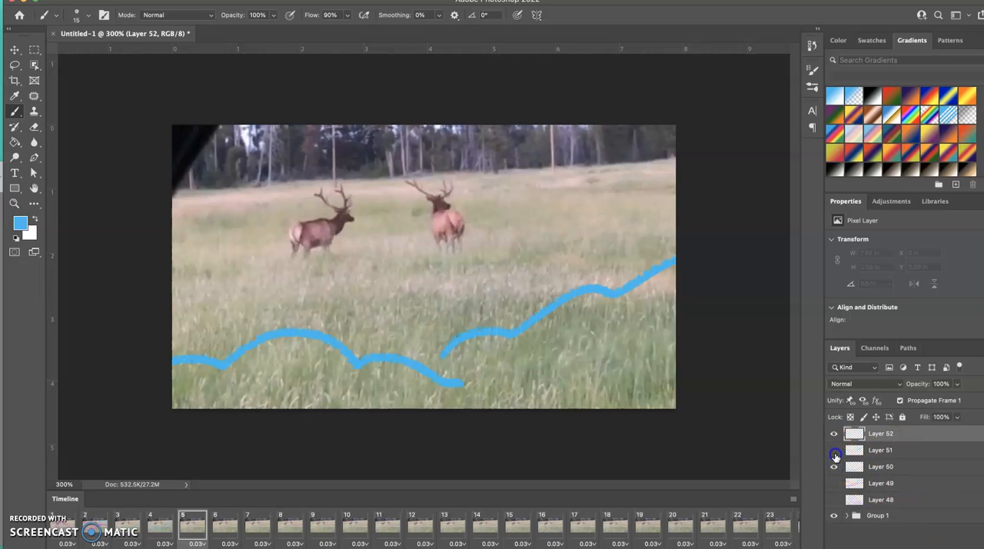
left_click(835, 454)
left_click_drag(500, 202, 724, 151)
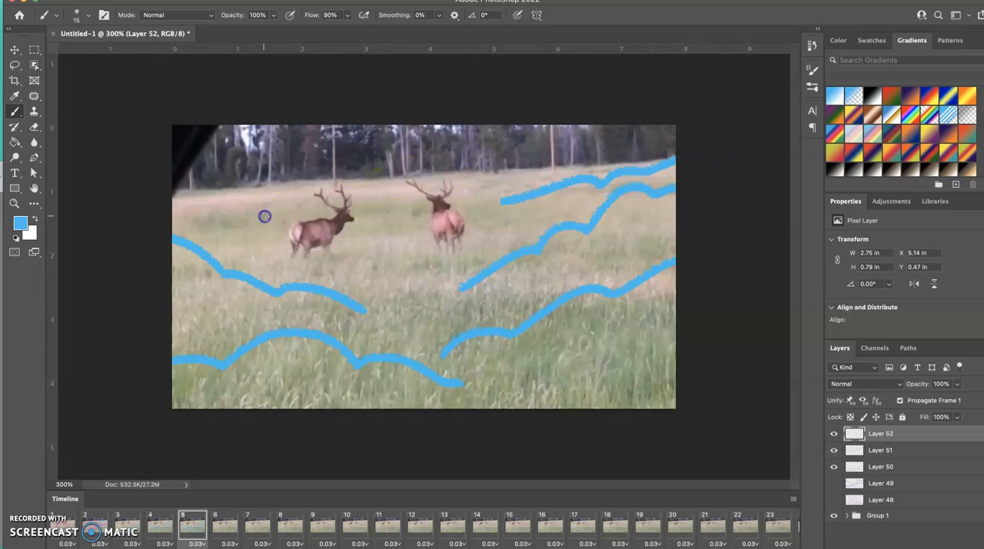
- Step through frames 3 to 5 to check how the blue lines build up
left_click(131, 524)
left_click(164, 525)
left_click(188, 522)
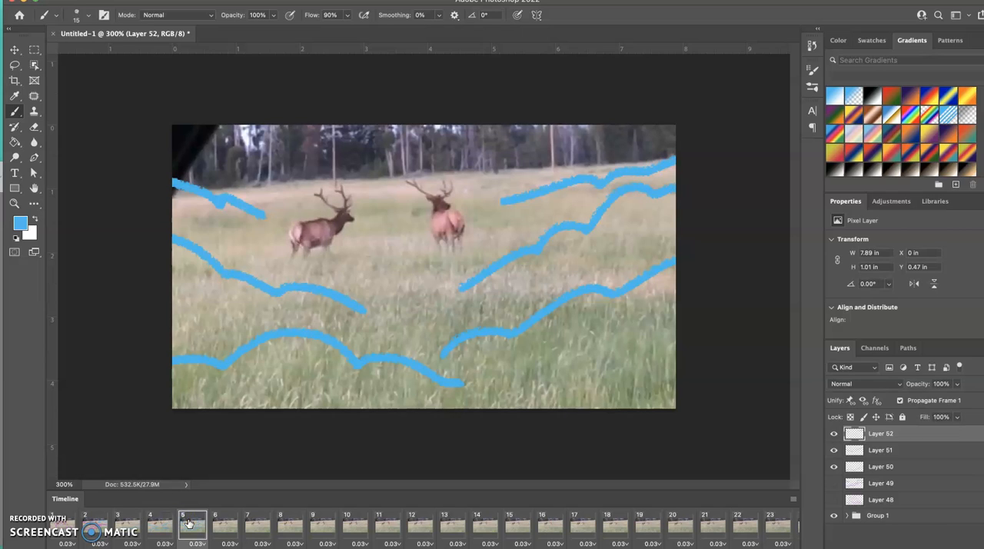
- Select frame 6 in the timeline and add a new empty layer for its drawing
left_click(214, 524)
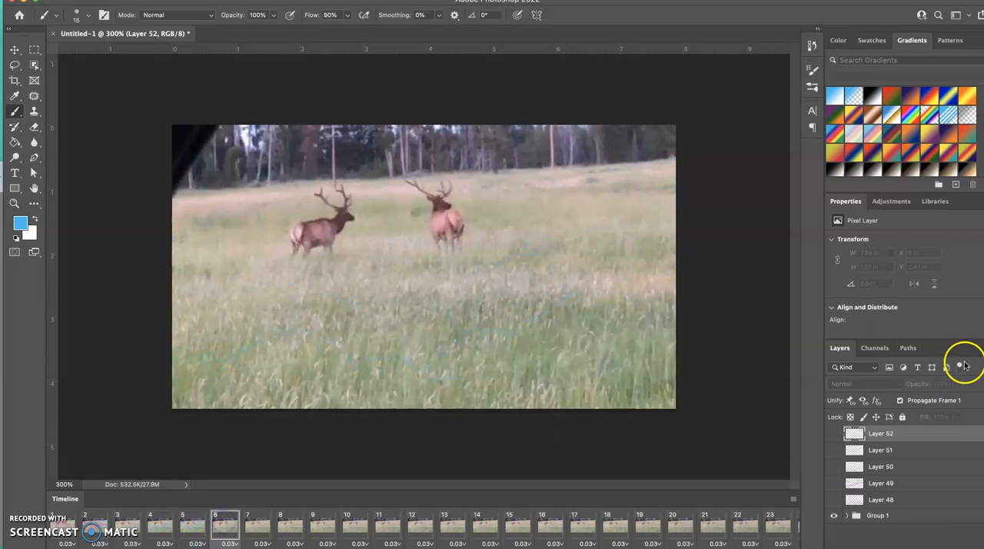
left_click(955, 548)
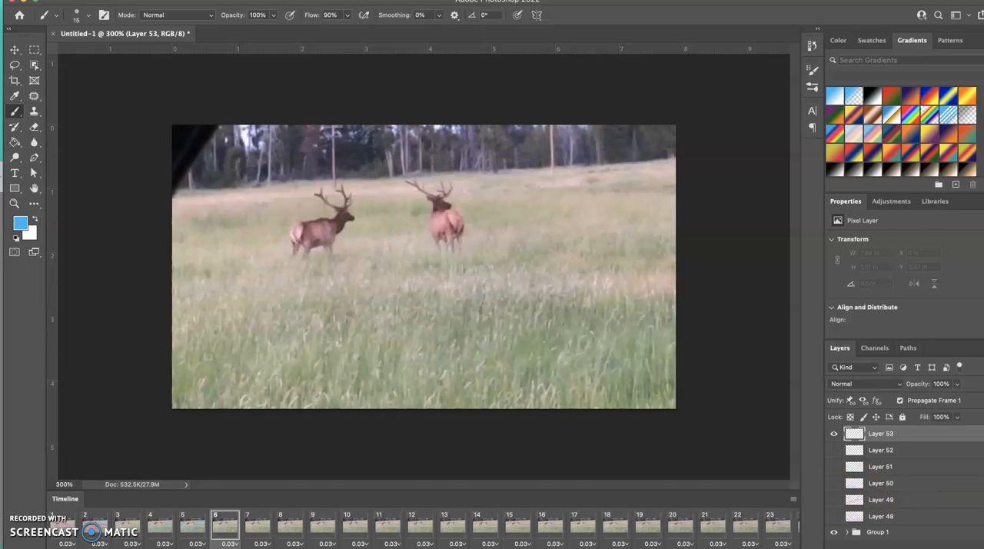